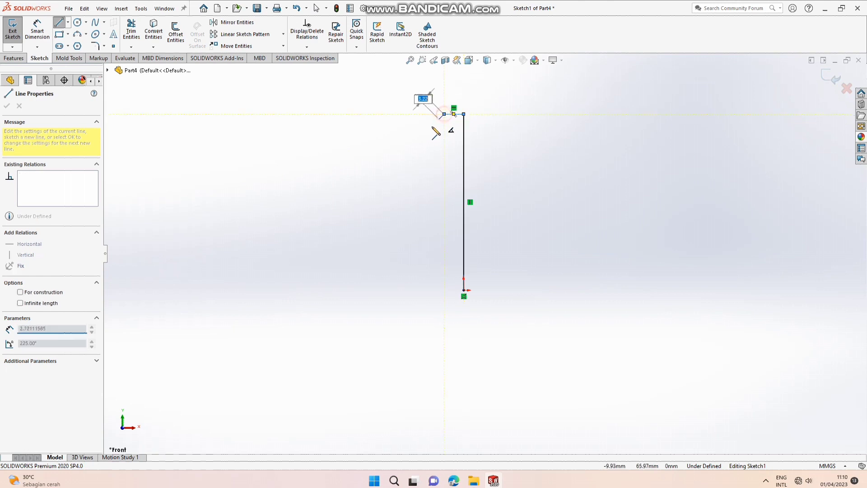
# Complete the closed profile about 34 mm wide and 68 mm tall, with a tapered notch in its upper edge, ending at the origin
pyautogui.click(411, 139)
pyautogui.click(402, 113)
pyautogui.click(376, 114)
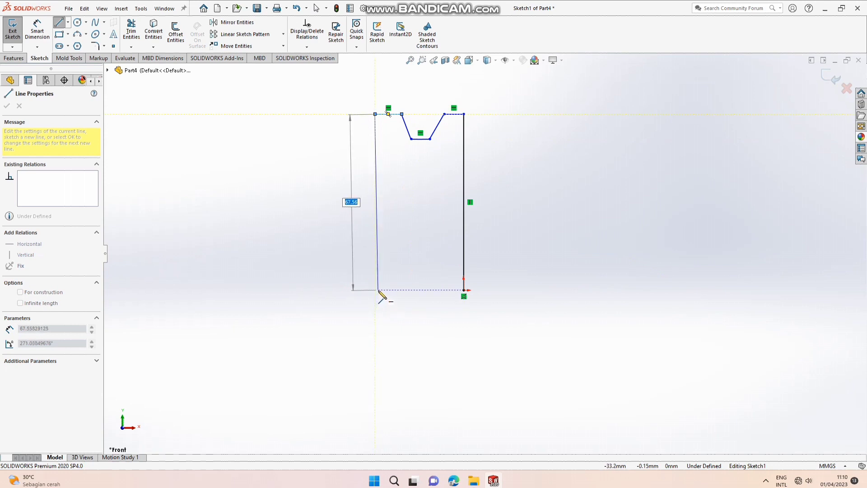
pyautogui.click(376, 290)
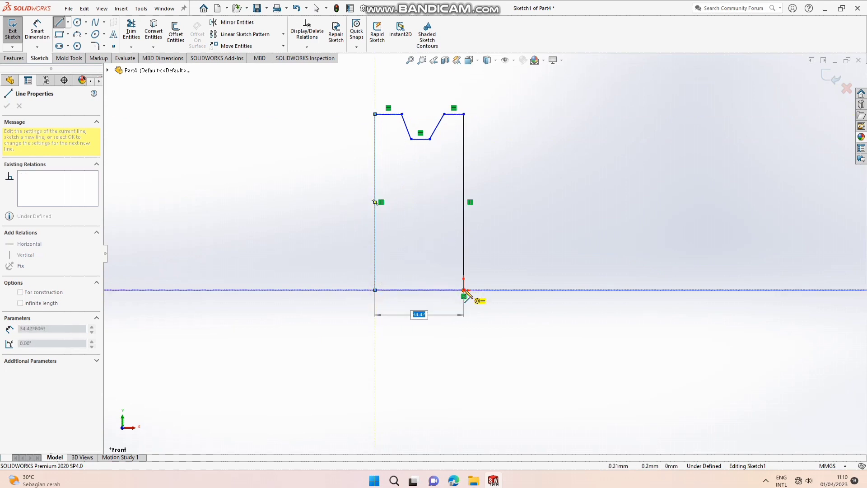
pyautogui.click(464, 290)
# Dimension the profile's width between its two long vertical sides as 10 mm
pyautogui.click(28, 25)
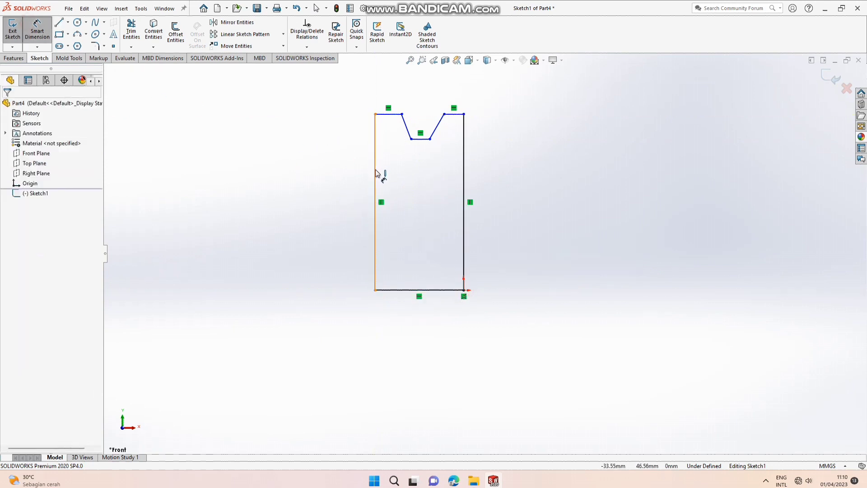
pyautogui.click(463, 192)
pyautogui.click(375, 190)
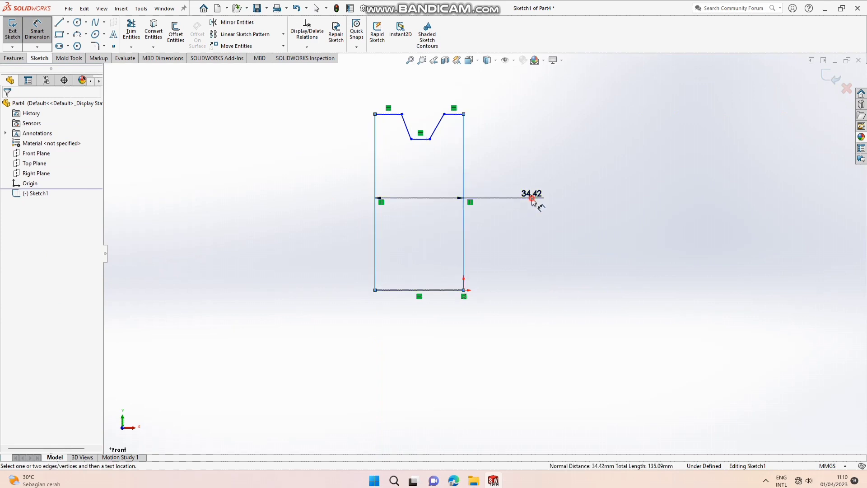
pyautogui.click(533, 201)
pyautogui.write('10')
pyautogui.press('Return')
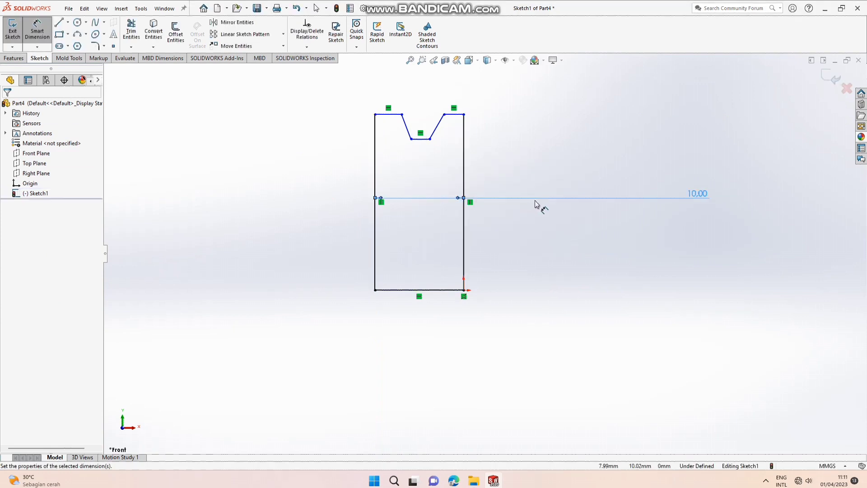
# Dimension the short horizontal edges on both sides of the notch as 2 mm each
pyautogui.click(456, 114)
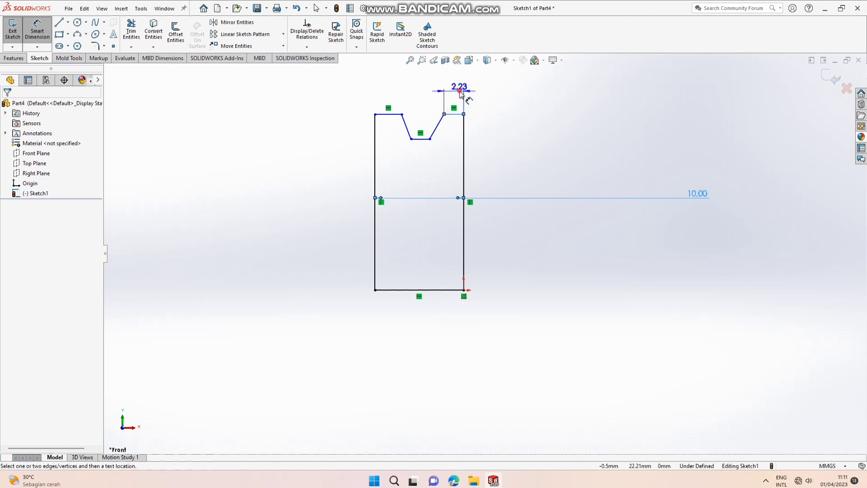
pyautogui.click(460, 93)
pyautogui.write('2')
pyautogui.press('Return')
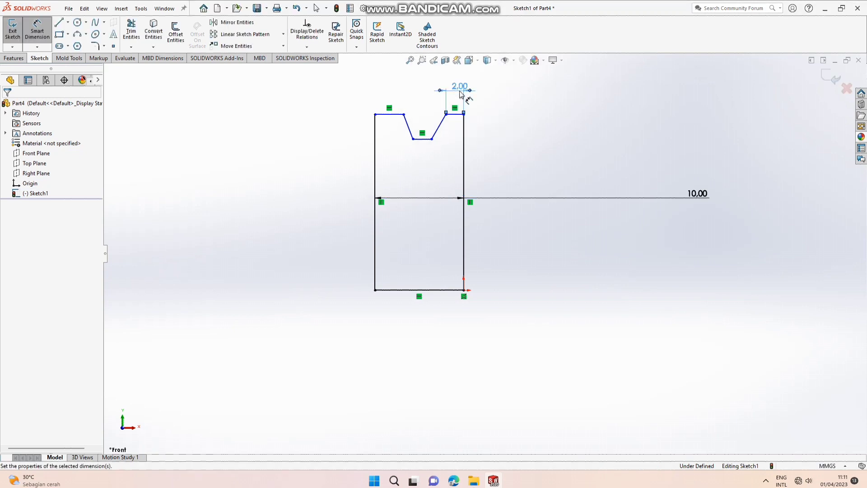
pyautogui.click(399, 115)
pyautogui.click(386, 88)
pyautogui.write('2')
pyautogui.press('Return')
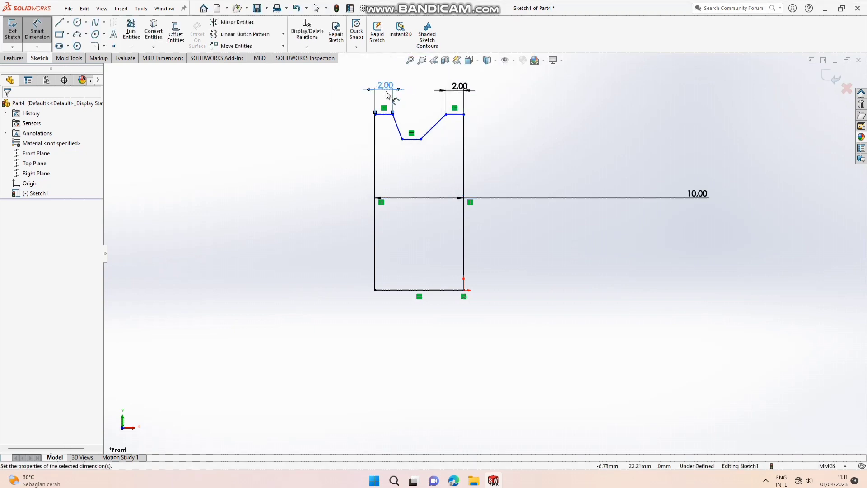
# Dimension the notch's depth from the upper edge to its floor as 4.5 mm
pyautogui.click(411, 139)
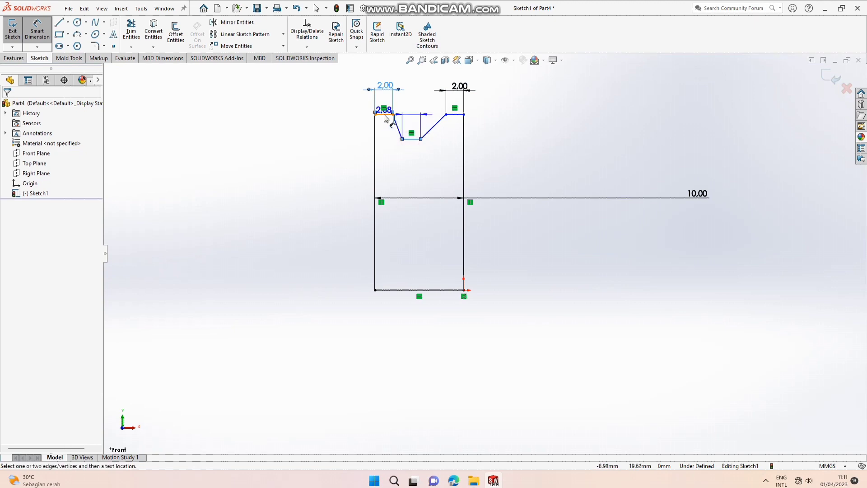
pyautogui.click(384, 114)
pyautogui.click(288, 127)
pyautogui.write('4.5')
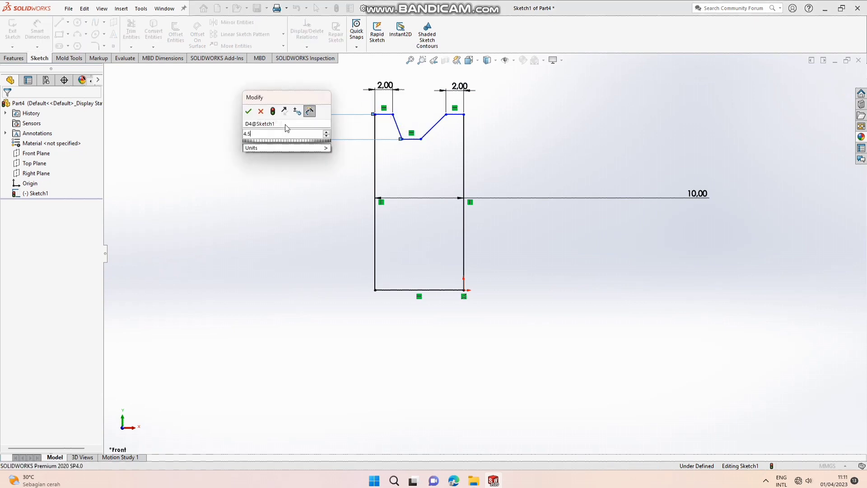
pyautogui.press('Return')
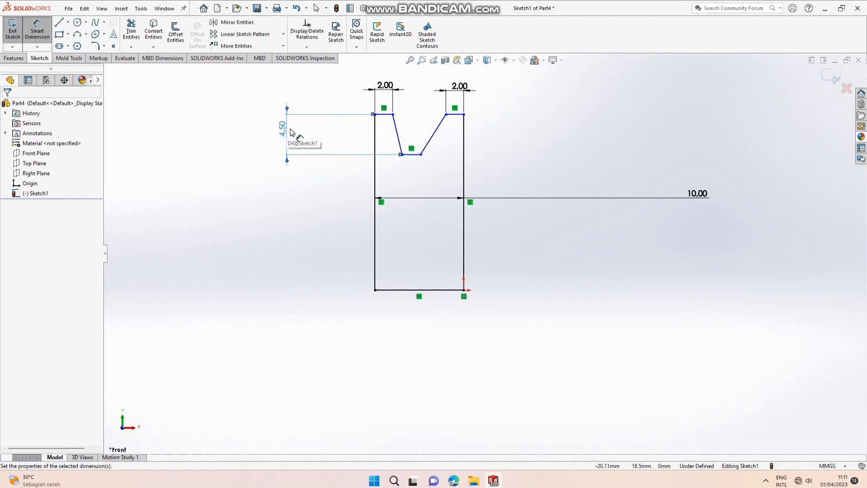
# Set the angle between each slanted notch wall and the notch floor to 110 degrees
pyautogui.click(397, 135)
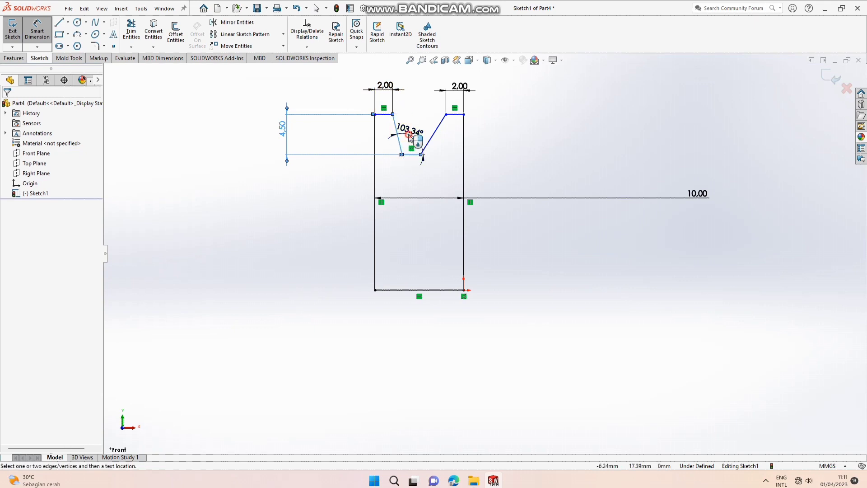
pyautogui.click(408, 141)
pyautogui.write('110')
pyautogui.press('Return')
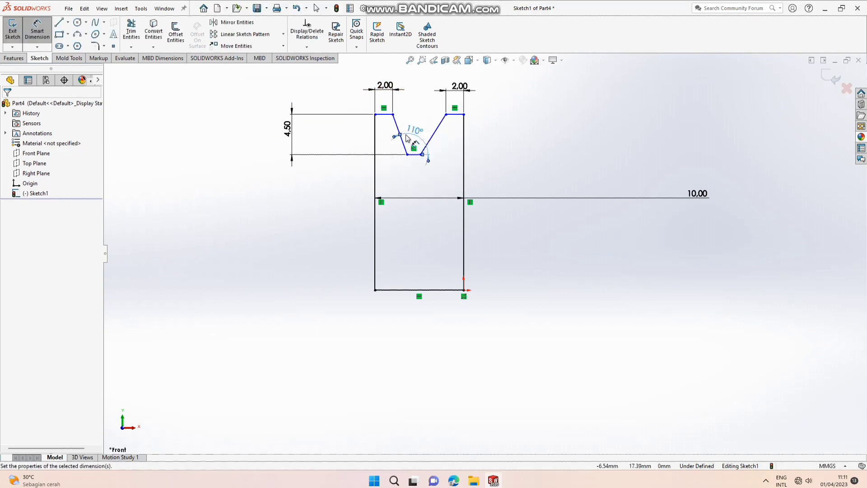
pyautogui.click(414, 155)
pyautogui.click(434, 135)
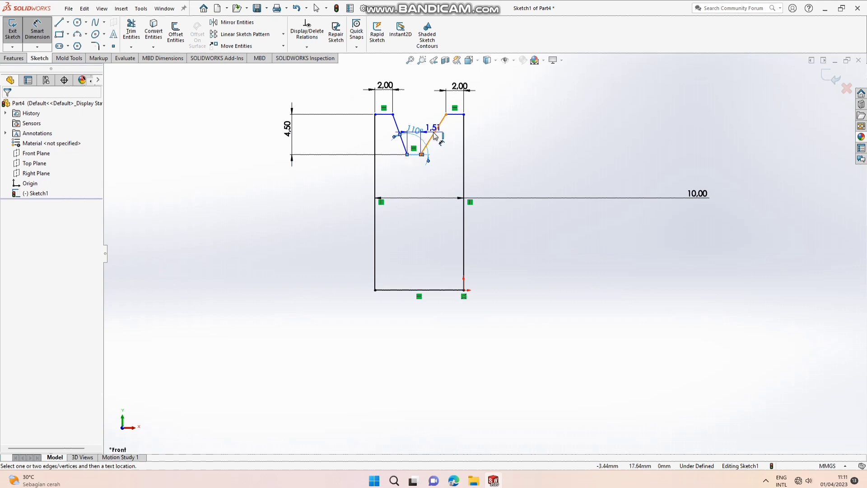
pyautogui.click(430, 126)
pyautogui.write('110')
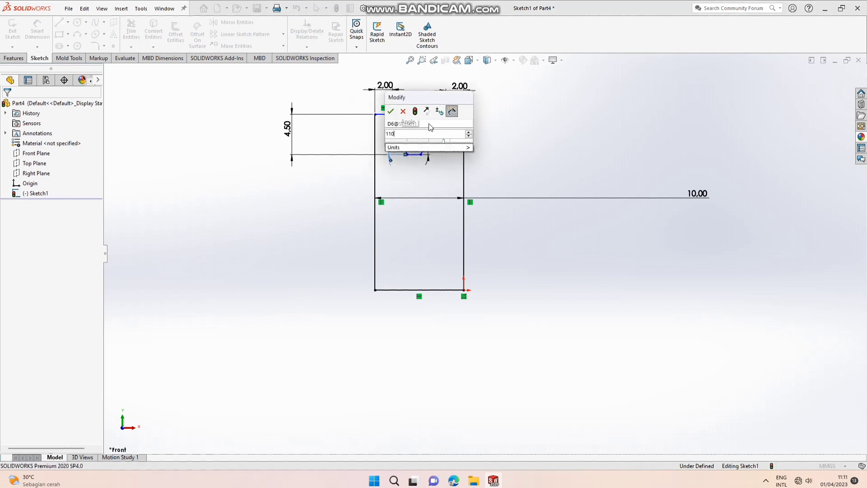
pyautogui.press('Return')
# Dimension the length of the profile's vertical side at the origin as 75 mm
pyautogui.scroll(-2, 459, 232)
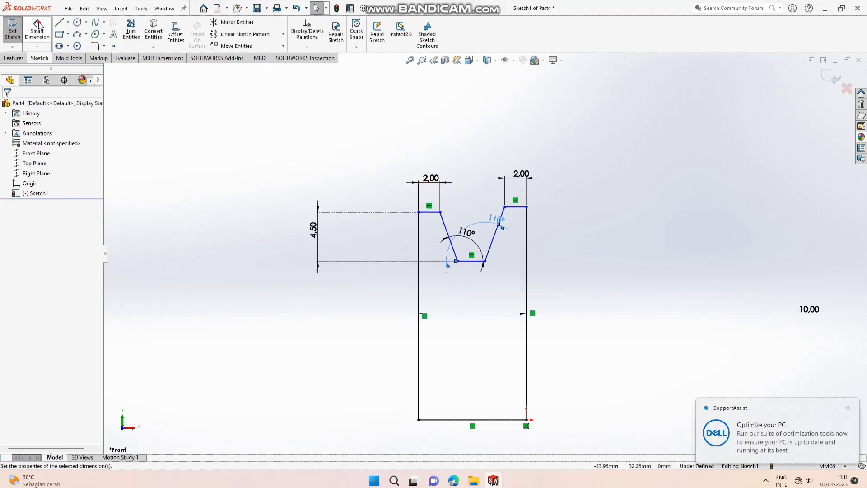
pyautogui.click(527, 296)
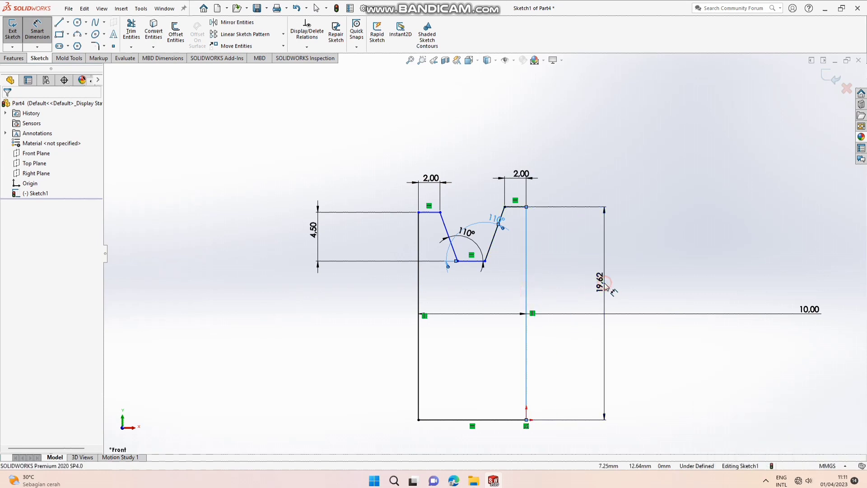
pyautogui.click(604, 285)
pyautogui.write('40')
pyautogui.press('Return')
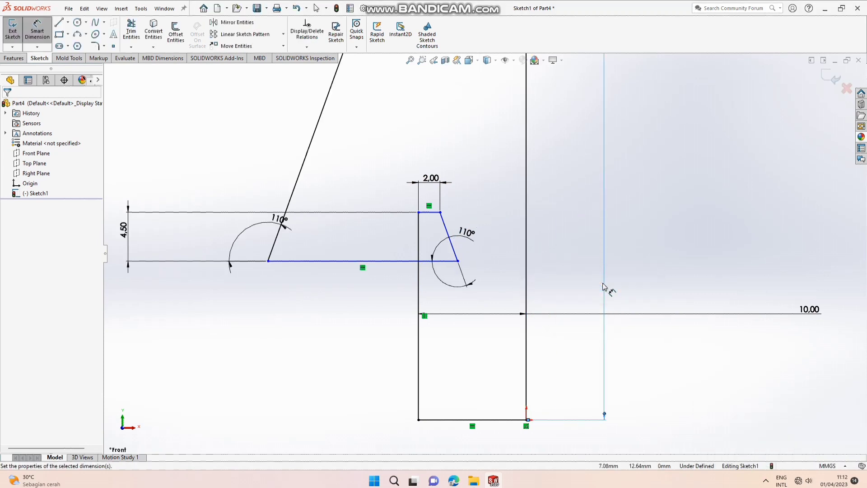
# Dimension the length of the opposite vertical side of the profile as 75 mm
pyautogui.click(419, 337)
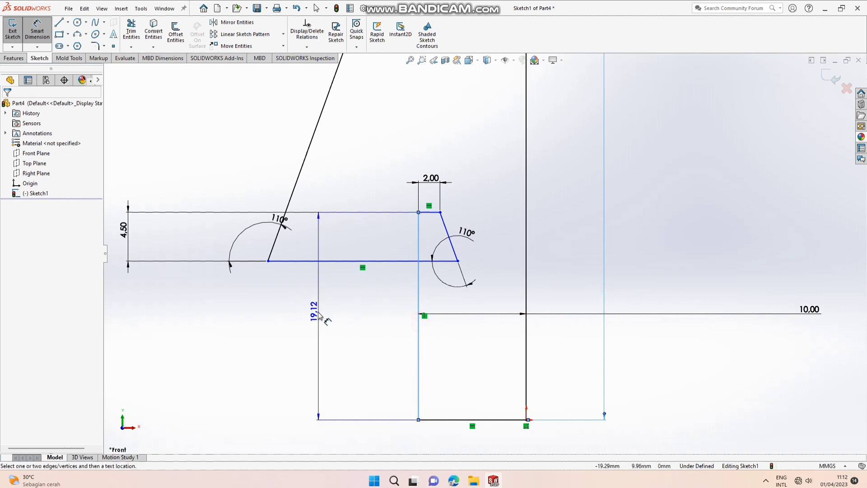
pyautogui.click(316, 312)
pyautogui.write('40')
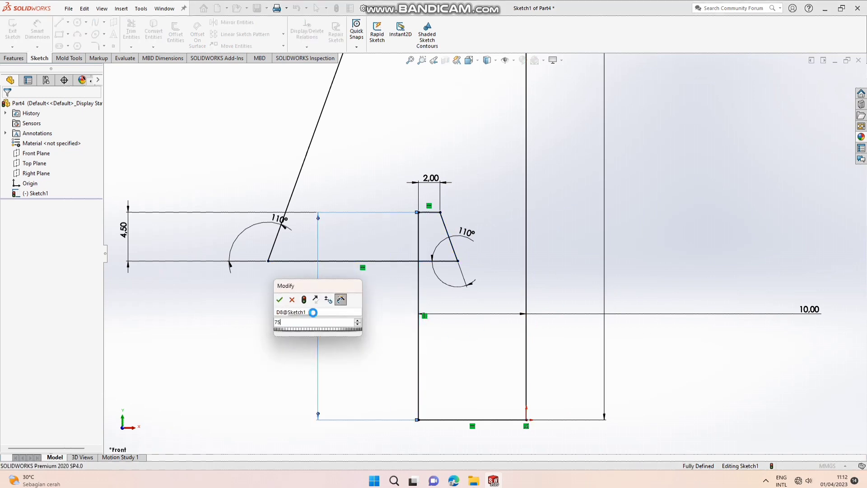
pyautogui.press('Return')
# Revolve the profile 360 degrees about its short horizontal base line
pyautogui.scroll(10, 338, 289)
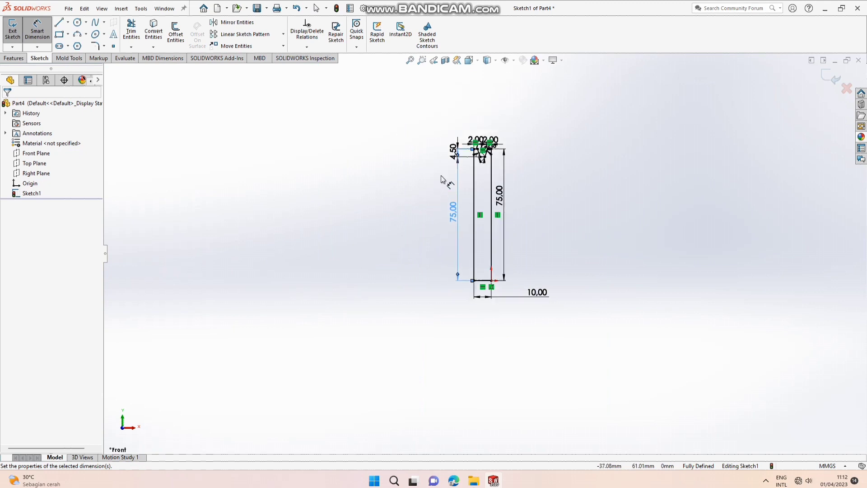
pyautogui.scroll(-7, 474, 166)
pyautogui.scroll(5, 461, 192)
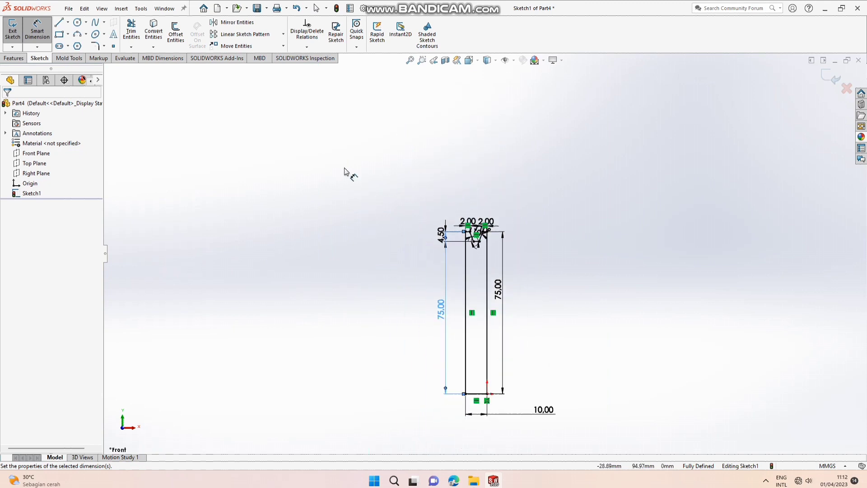
pyautogui.click(21, 61)
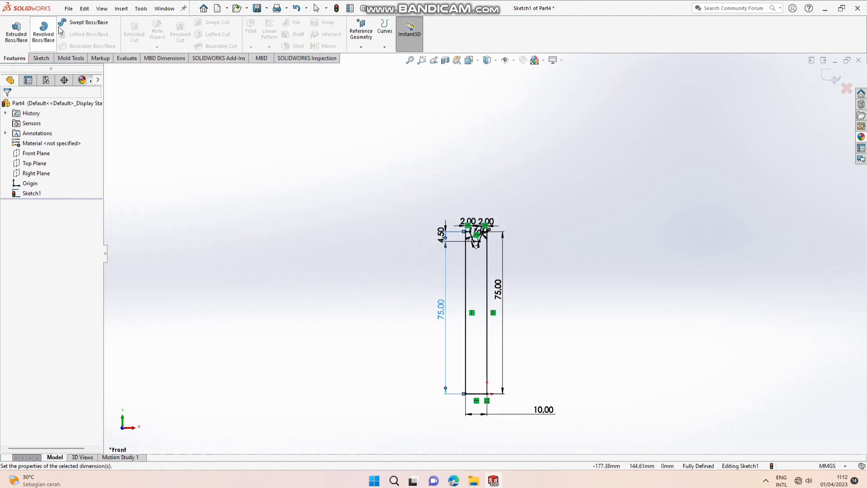
pyautogui.click(44, 31)
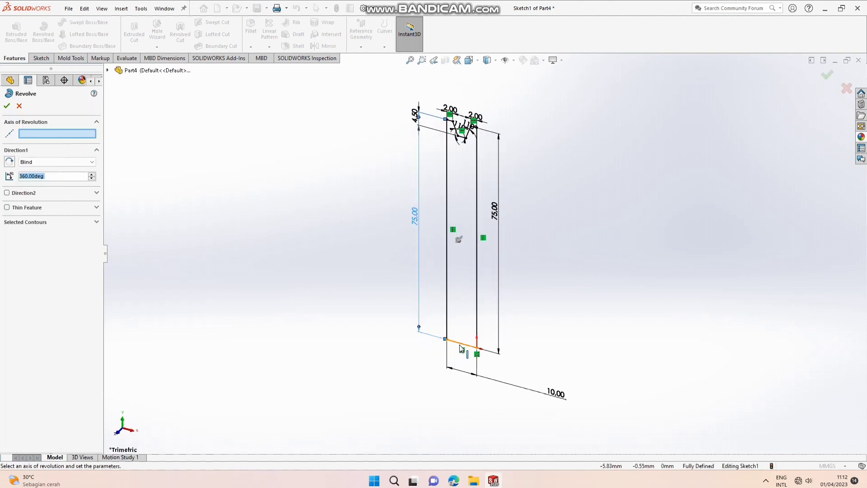
pyautogui.click(461, 348)
pyautogui.click(6, 107)
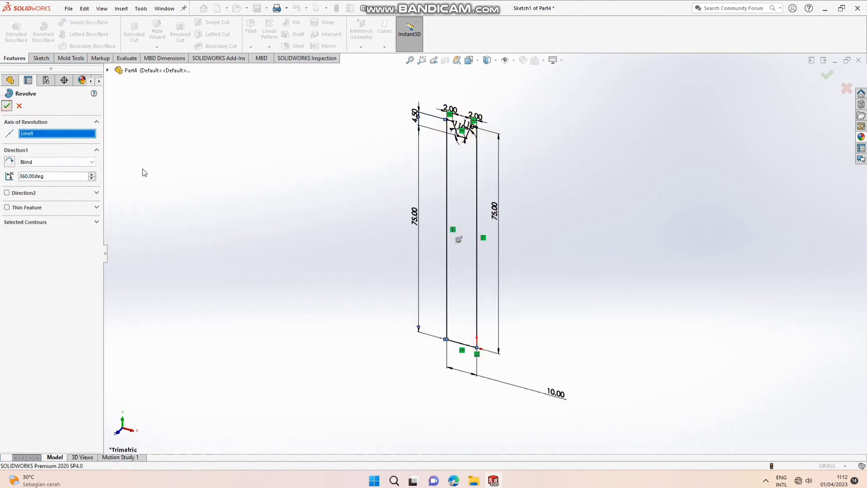
# Sketch two concentric circles with radii of about 53 mm and 26 mm on the disc's flat circular face, centred on the origin
pyautogui.moveTo(315, 251); pyautogui.dragTo(257, 225, button='middle')
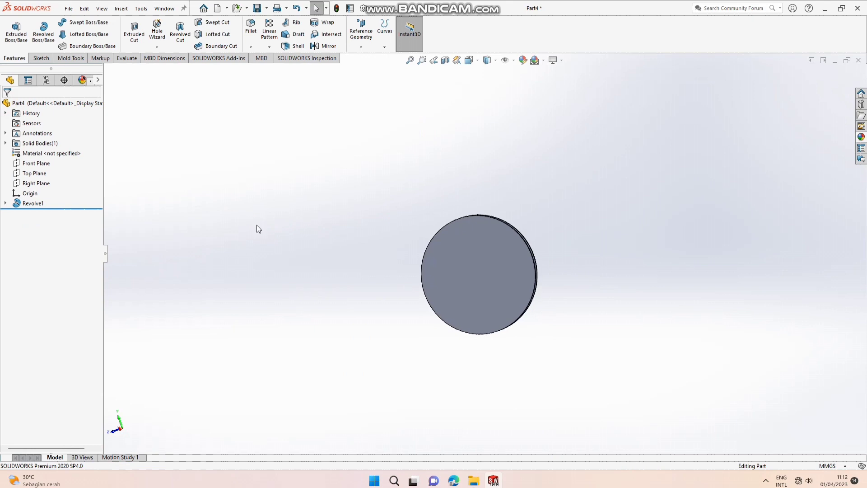
pyautogui.rightClick(477, 258)
pyautogui.click(500, 232)
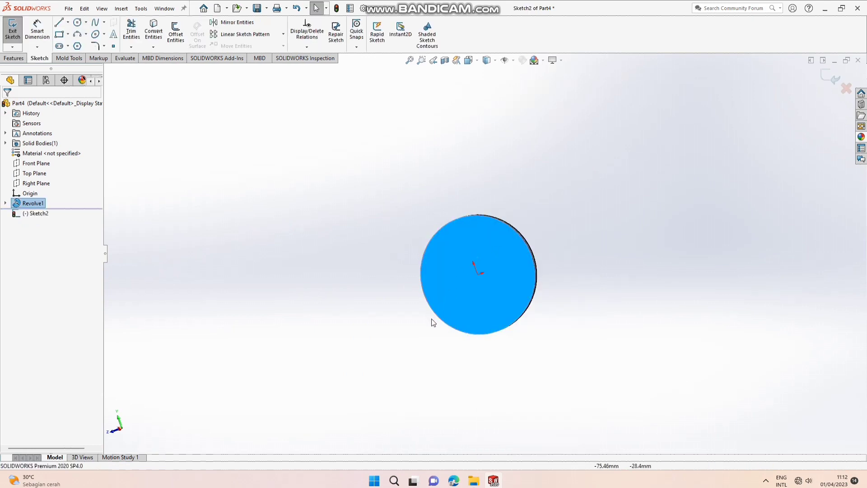
pyautogui.press('space')
pyautogui.click(395, 343)
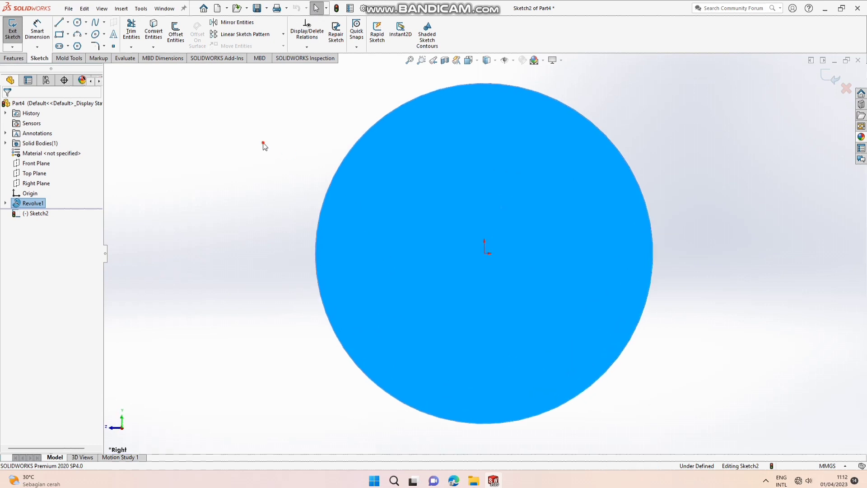
pyautogui.click(77, 22)
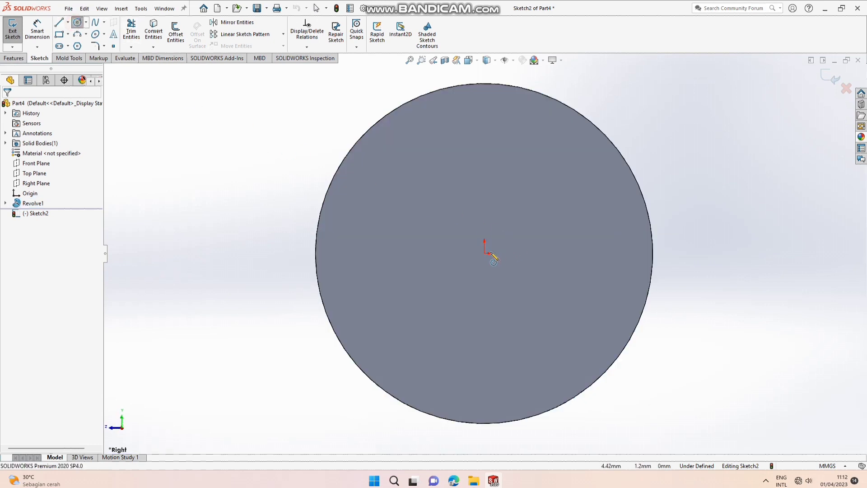
pyautogui.moveTo(484, 253); pyautogui.dragTo(586, 187)
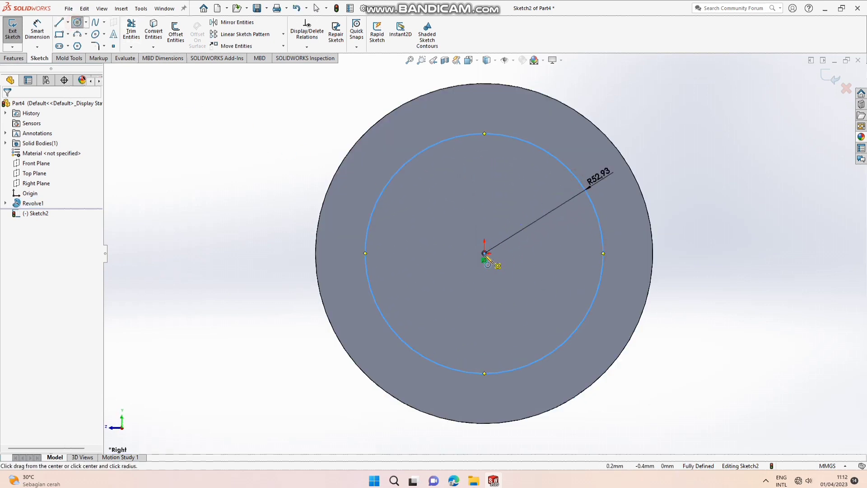
pyautogui.moveTo(485, 253); pyautogui.dragTo(543, 242)
# Add a diameter dimension to the larger sketch circle and try to edit its value
pyautogui.click(37, 31)
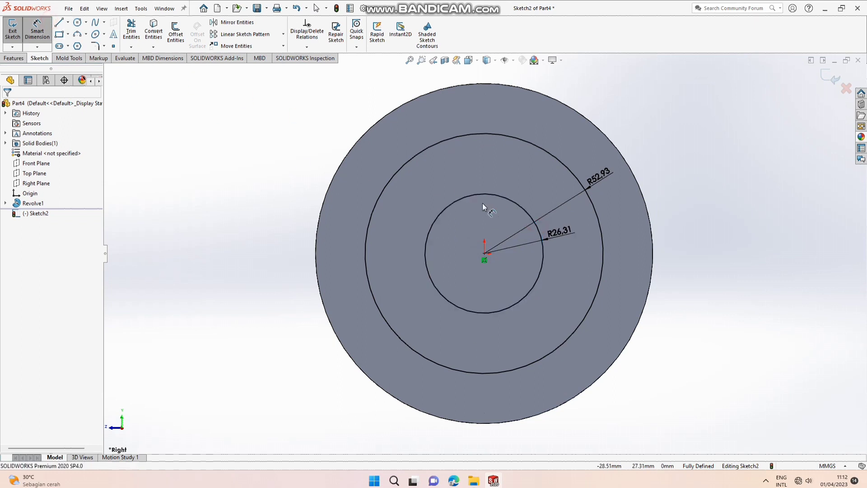
pyautogui.click(602, 232)
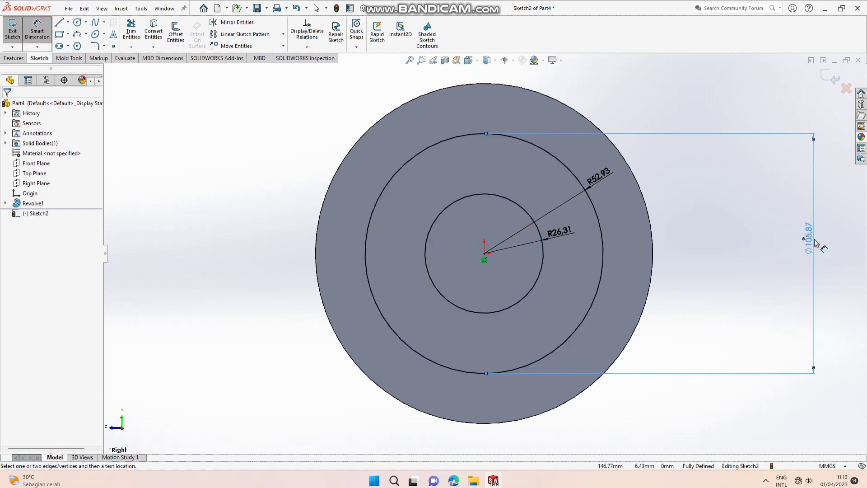
pyautogui.press('Escape')
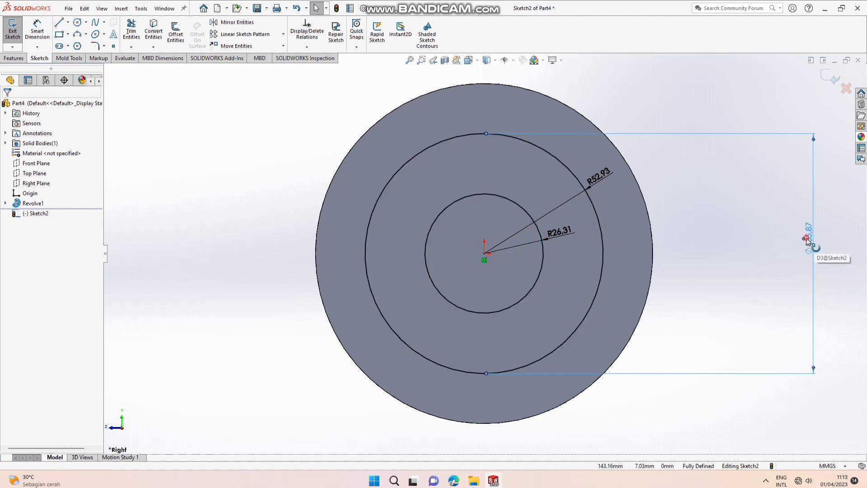
pyautogui.doubleClick(808, 239)
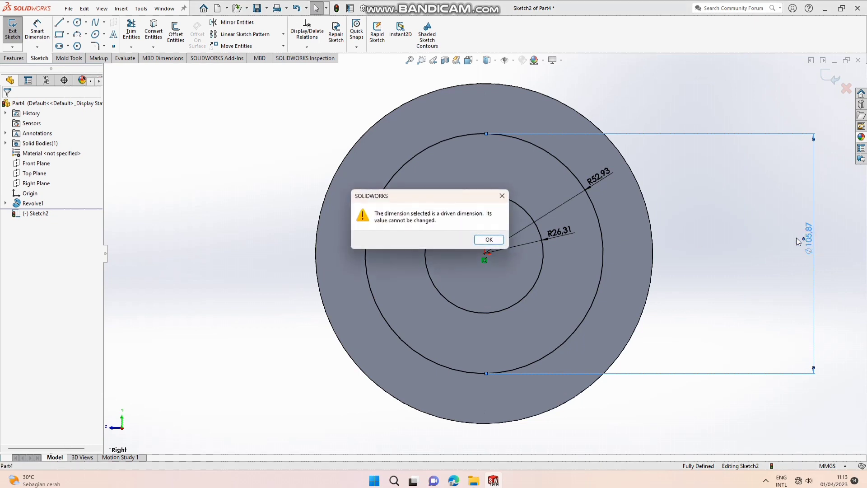
pyautogui.click(488, 240)
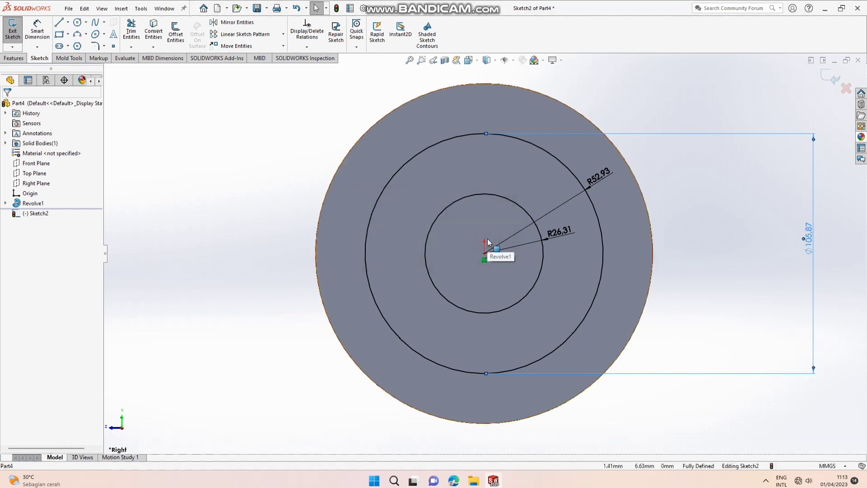
# Undo the diameter dimension added to the larger sketch circle and set its existing radius dimension to 120 mm
pyautogui.hotkey('ctrl', 'z')
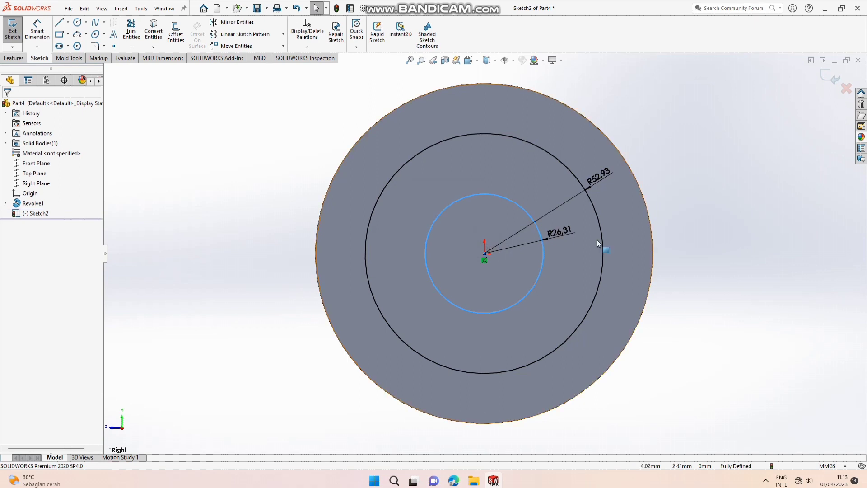
pyautogui.doubleClick(599, 177)
pyautogui.write('12')
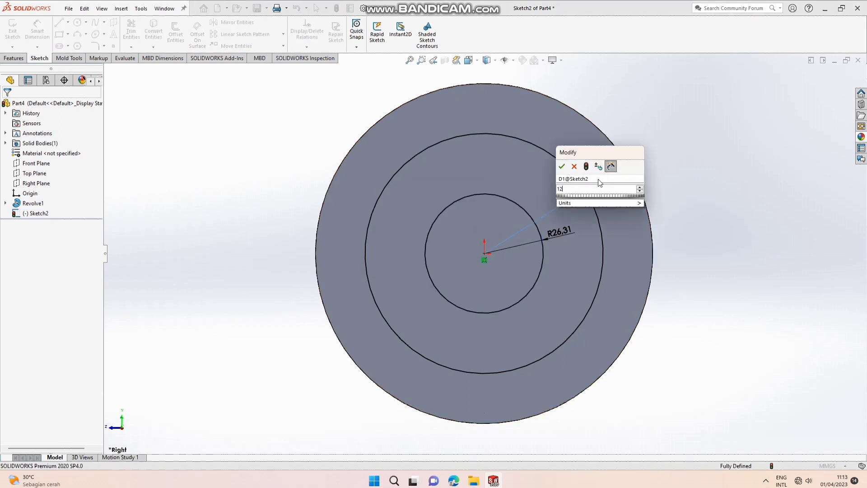
pyautogui.write('0')
pyautogui.press('Return')
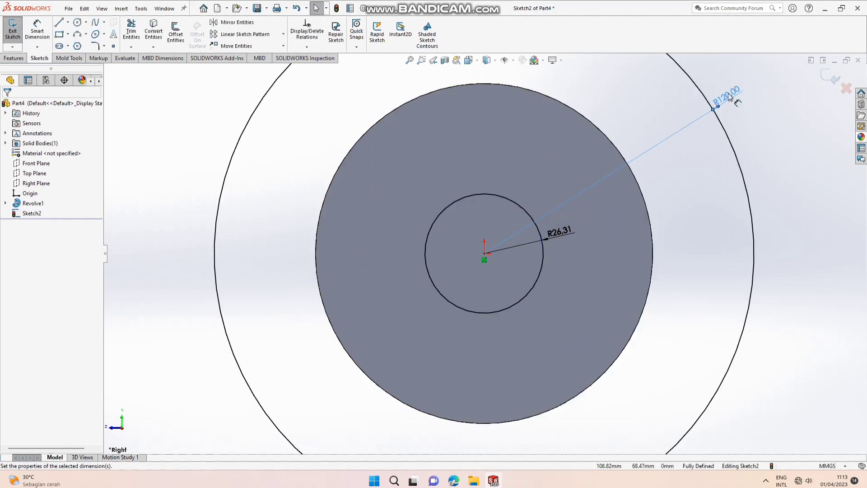
# Set the larger sketch circle's radius to 60 mm and the smaller circle's radius to 30 mm
pyautogui.doubleClick(730, 96)
pyautogui.write('60')
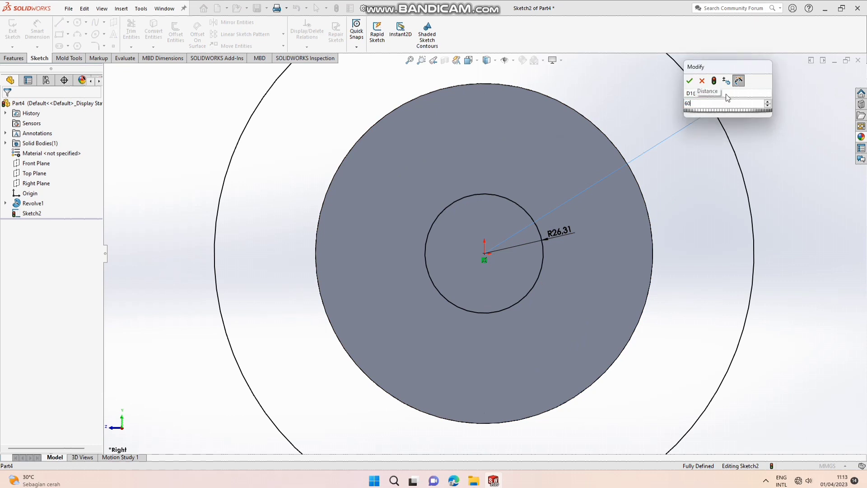
pyautogui.press('Return')
pyautogui.doubleClick(560, 232)
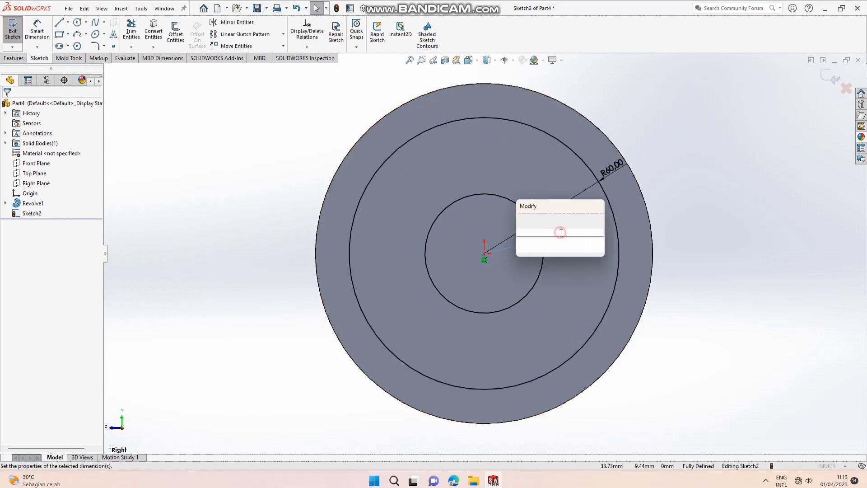
pyautogui.write('30')
pyautogui.press('Return')
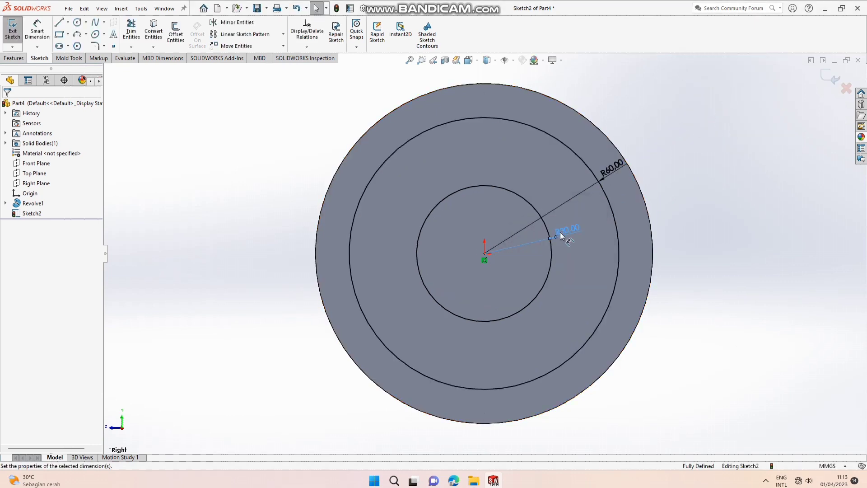
# Draw a vertical and a horizontal line through the origin, each spanning the full diameter of the 60 mm radius circle
pyautogui.click(59, 23)
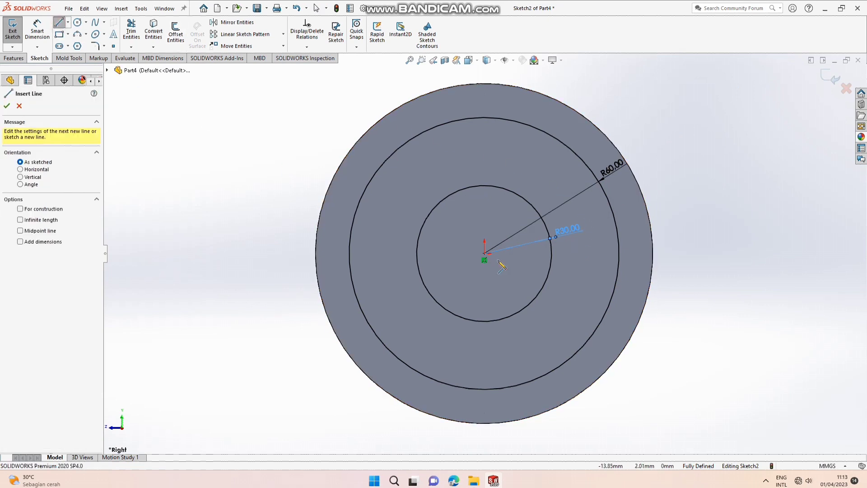
pyautogui.click(484, 118)
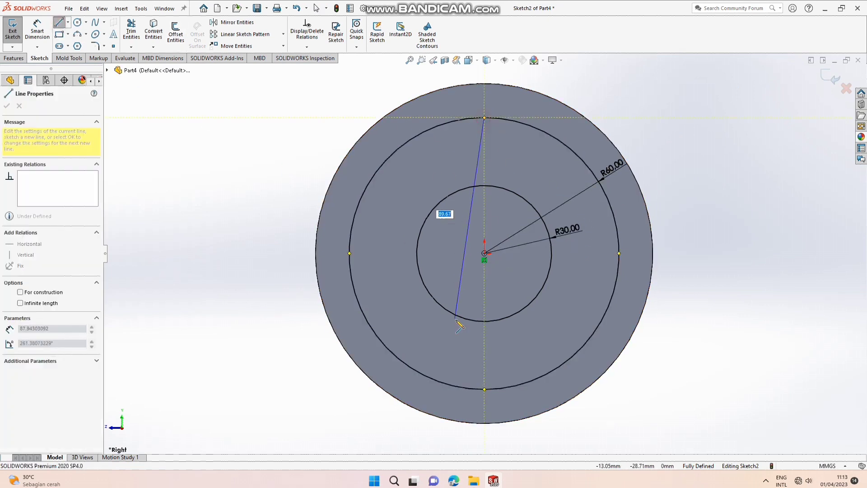
pyautogui.click(483, 388)
pyautogui.press('Escape')
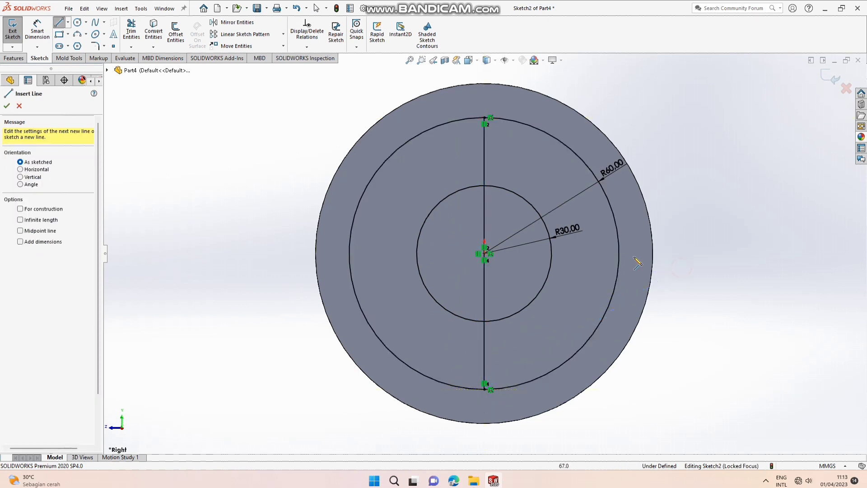
pyautogui.click(619, 253)
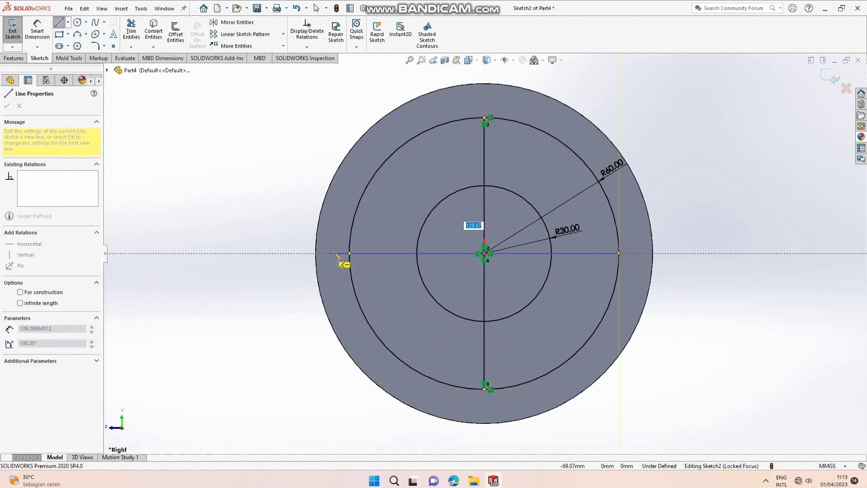
pyautogui.click(350, 253)
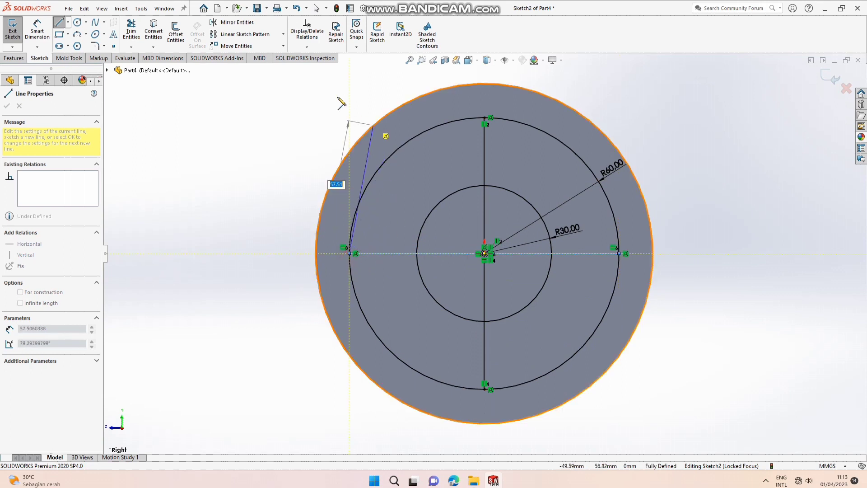
pyautogui.click(234, 22)
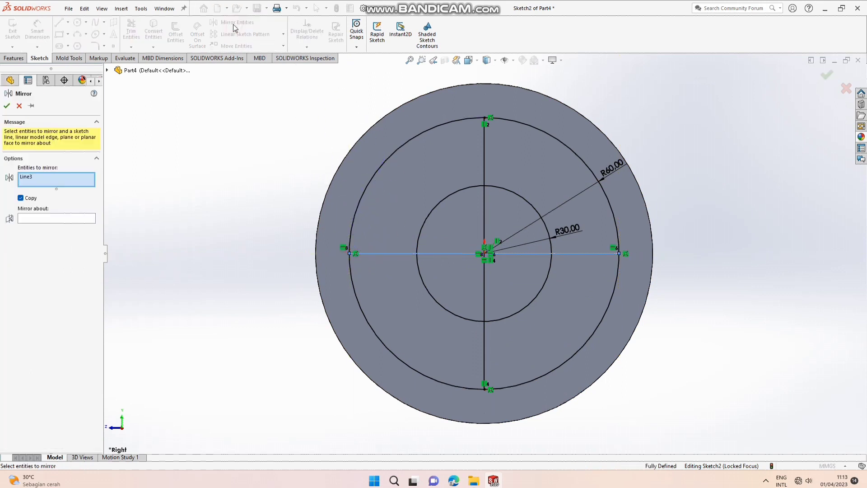
pyautogui.click(19, 106)
# Offset the horizontal and vertical centre lines bi-directionally by 10 mm with dimensions added
pyautogui.click(176, 34)
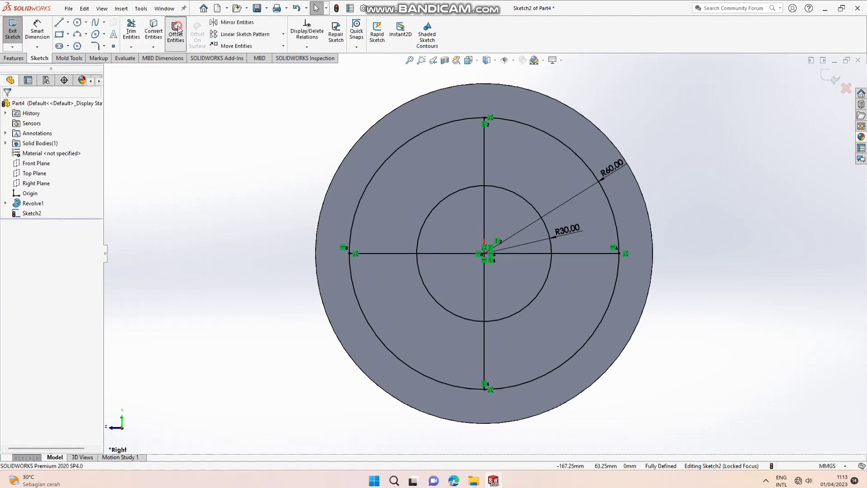
pyautogui.click(381, 253)
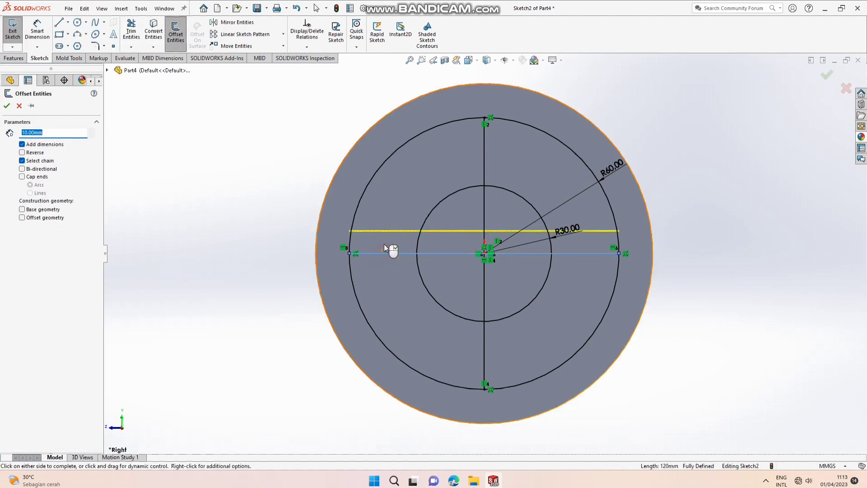
pyautogui.click(22, 169)
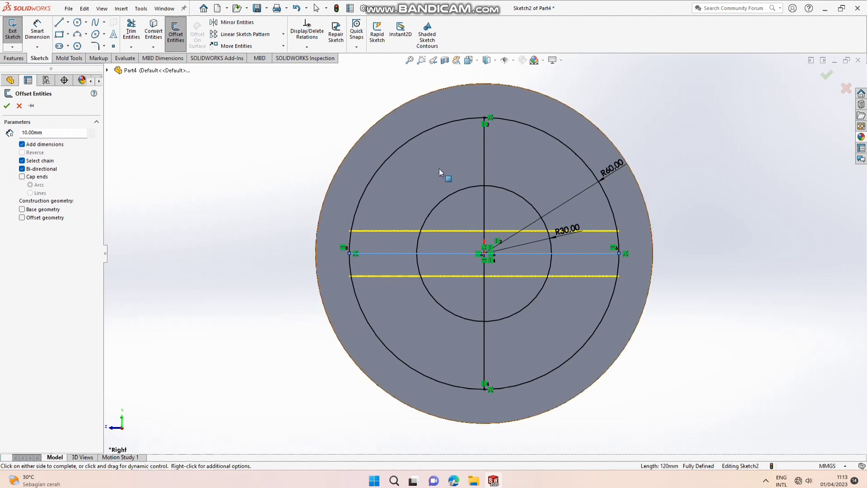
pyautogui.click(484, 157)
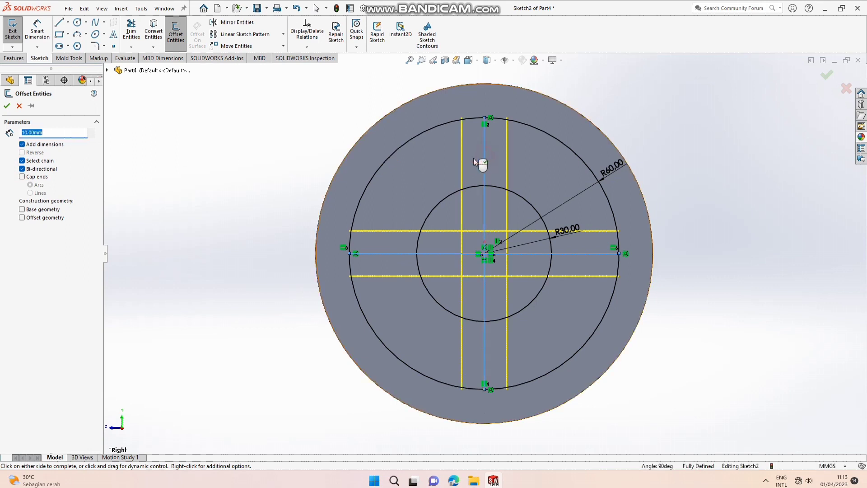
pyautogui.click(7, 106)
# Trim the horizontal centre line outside the inner circle on the left and the inner arc between the left offset lines
pyautogui.click(127, 33)
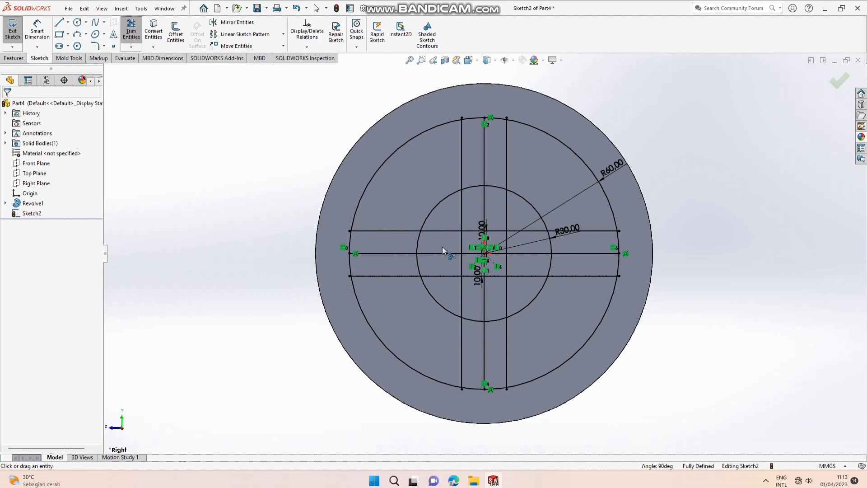
pyautogui.scroll(-3, 442, 247)
pyautogui.click(402, 253)
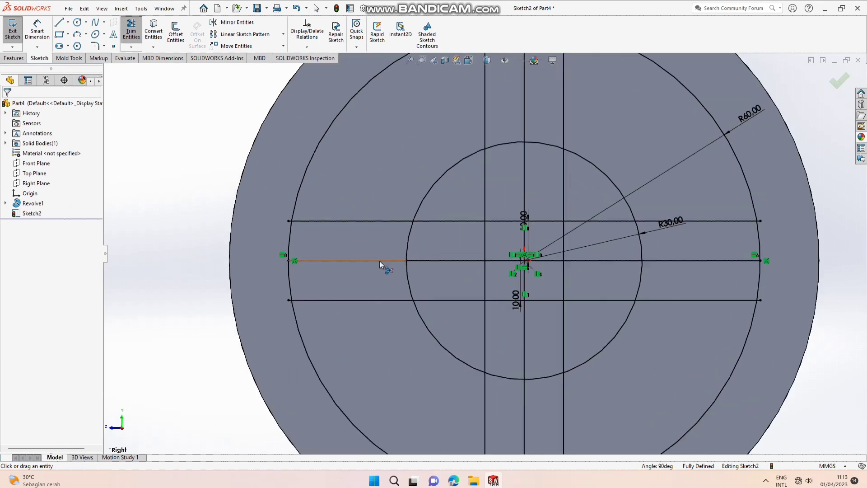
pyautogui.click(410, 247)
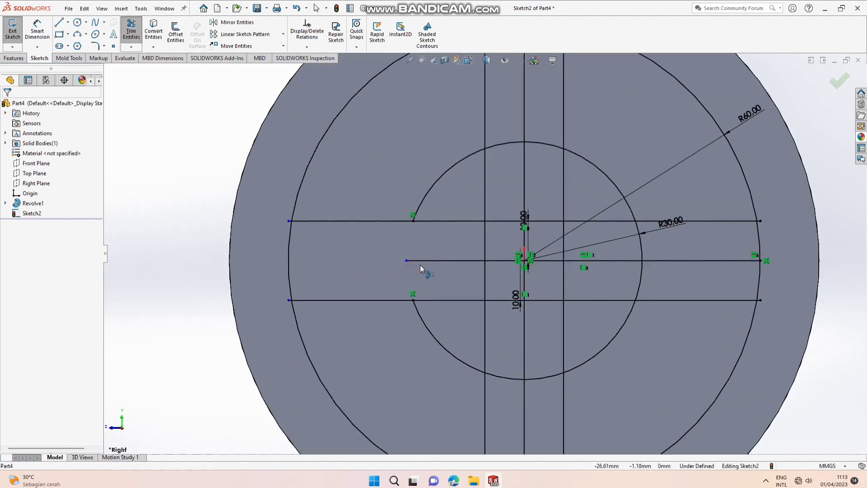
# Trim the offset and centre line segments that cross the upper half of the inner circle
pyautogui.click(486, 238)
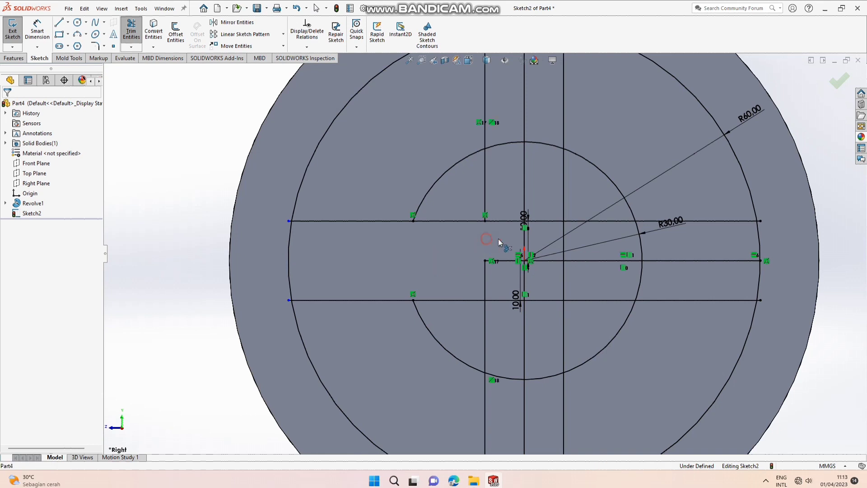
pyautogui.moveTo(566, 245); pyautogui.dragTo(540, 242)
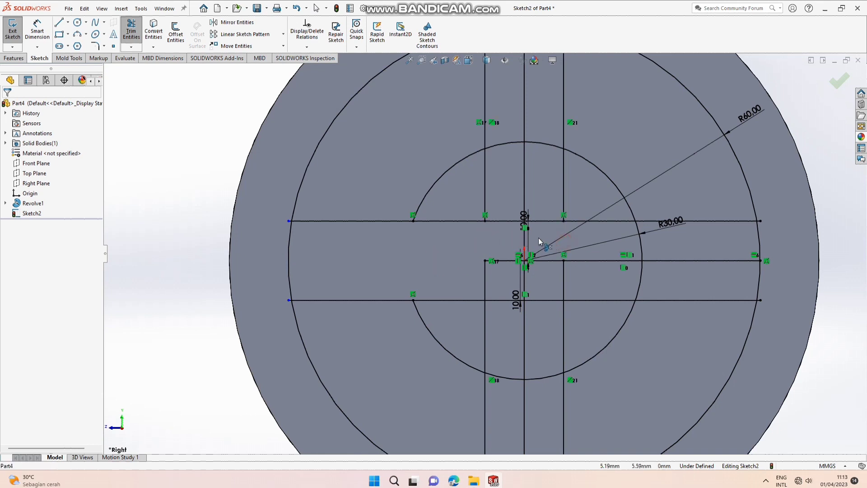
pyautogui.click(524, 202)
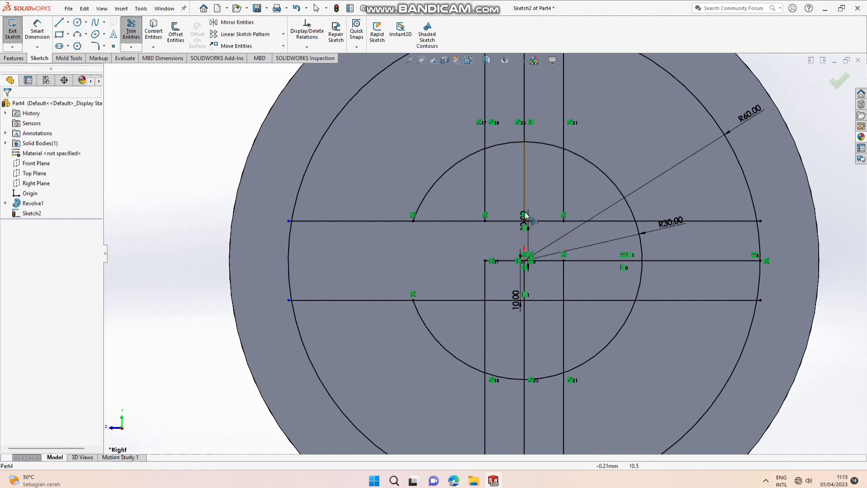
pyautogui.click(486, 193)
pyautogui.click(467, 221)
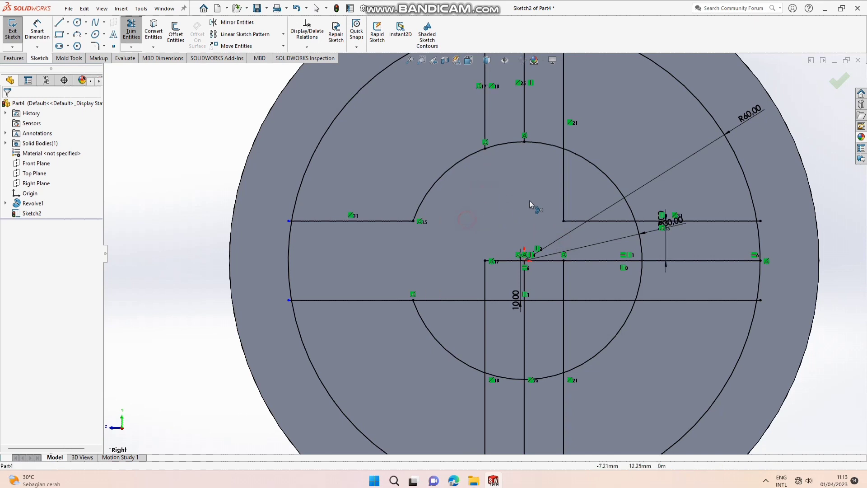
pyautogui.click(564, 194)
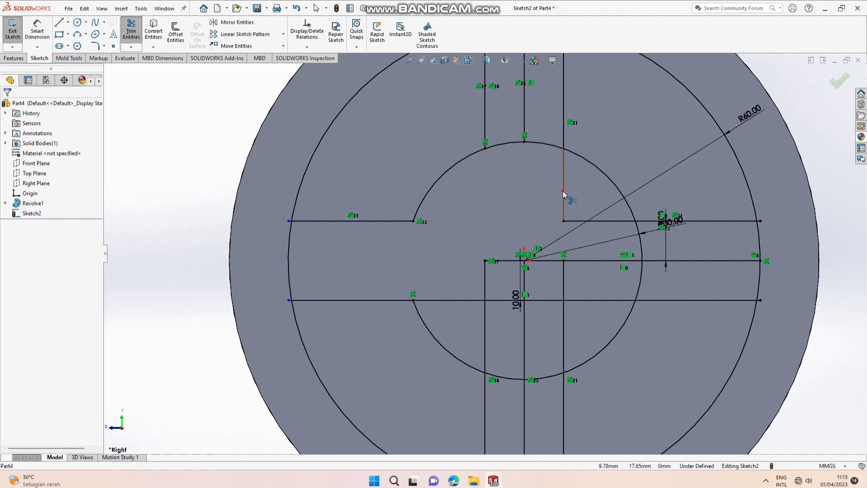
pyautogui.click(582, 222)
# Trim the horizontal segments on the inner circle's right side and the three vertical segments in its lower part
pyautogui.click(563, 291)
pyautogui.click(576, 261)
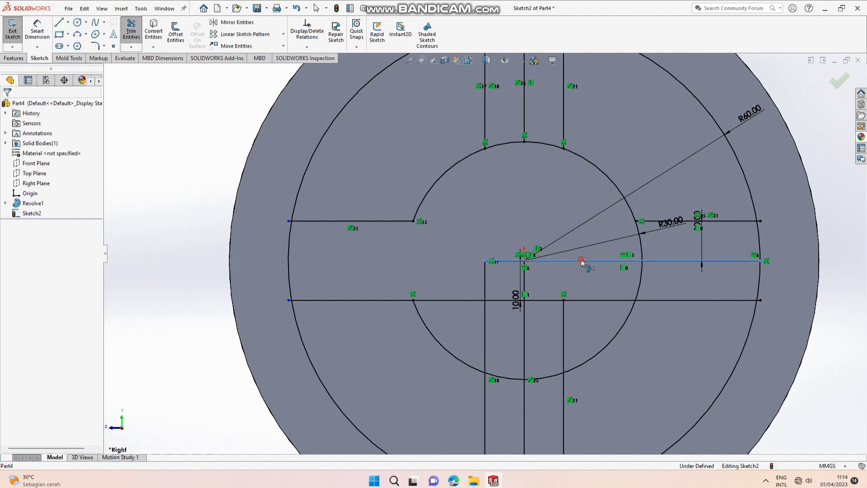
pyautogui.click(591, 299)
pyautogui.click(565, 315)
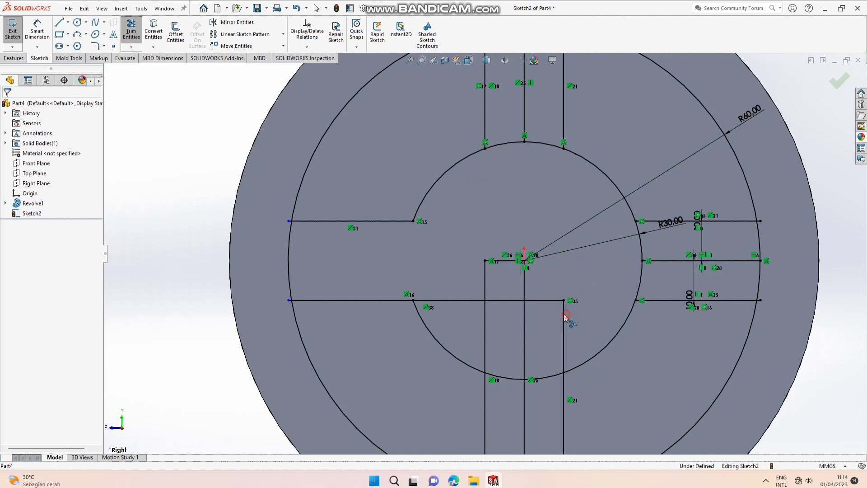
pyautogui.click(523, 324)
pyautogui.click(485, 316)
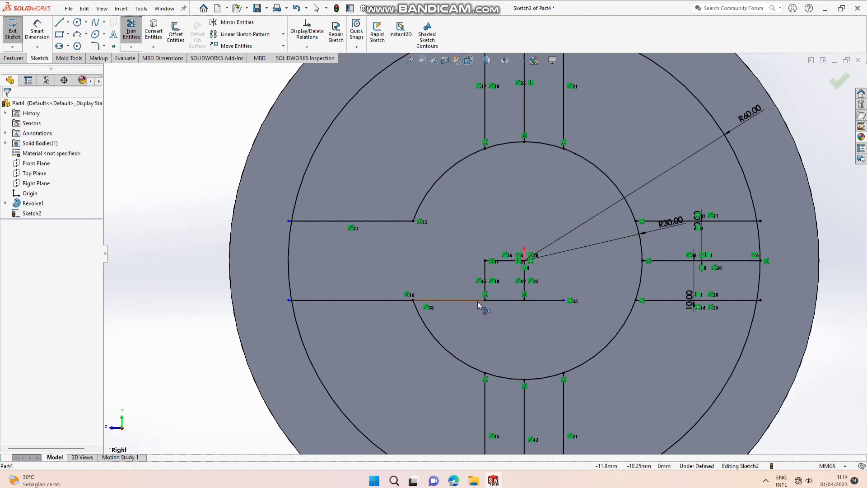
# Trim the leftover line segments around and just below the origin to clear the inside of the inner circle
pyautogui.click(478, 300)
pyautogui.click(484, 288)
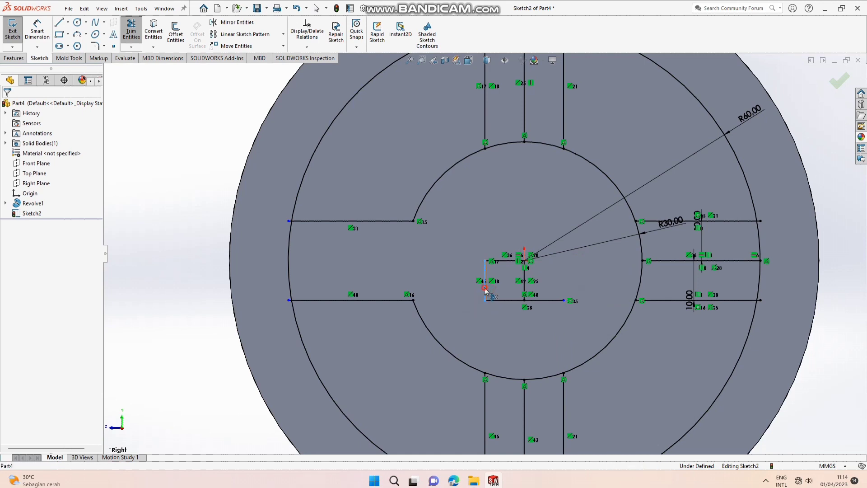
pyautogui.click(508, 262)
pyautogui.click(524, 271)
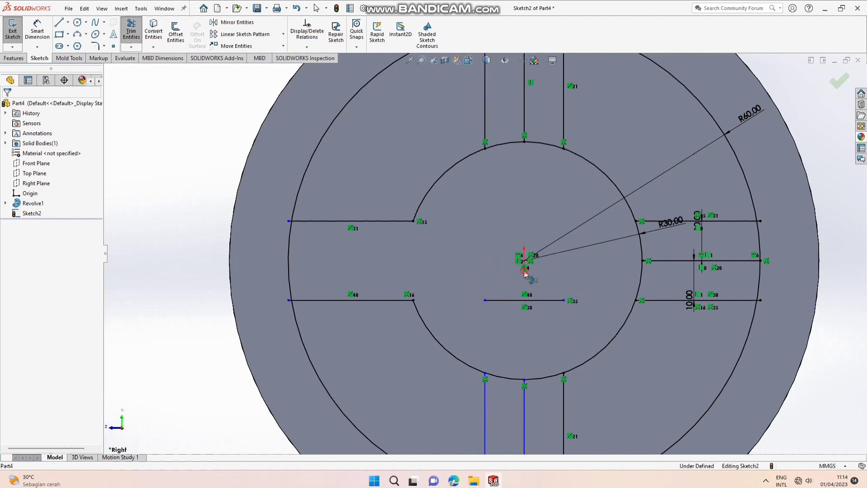
pyautogui.click(504, 300)
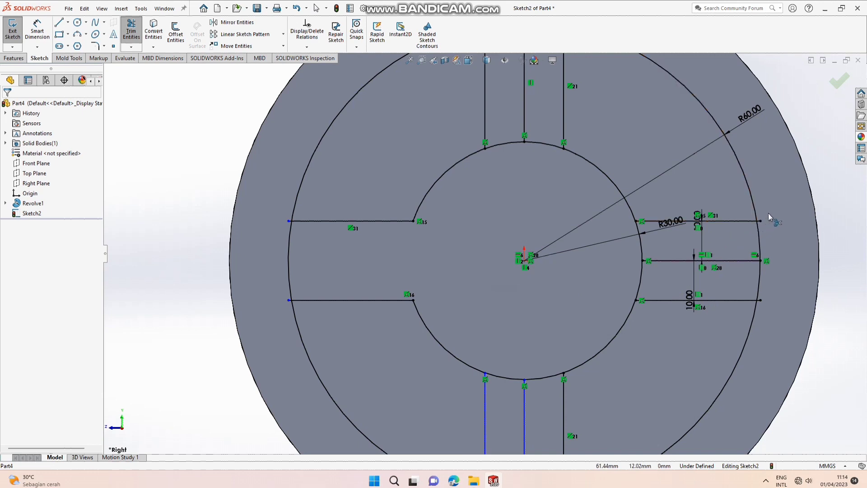
# Trim the outer arc, the centre line and the inner arc between the right-hand pair of horizontal offset lines
pyautogui.scroll(-5, 768, 213)
pyautogui.click(553, 285)
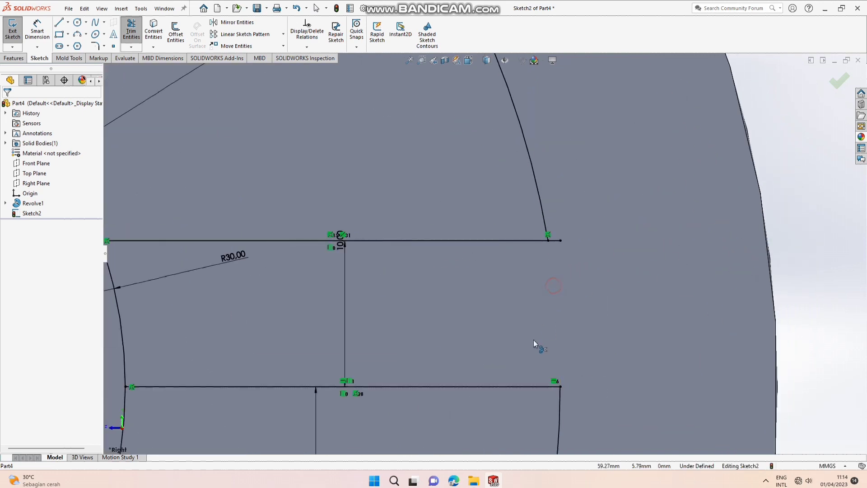
pyautogui.click(526, 386)
pyautogui.click(558, 397)
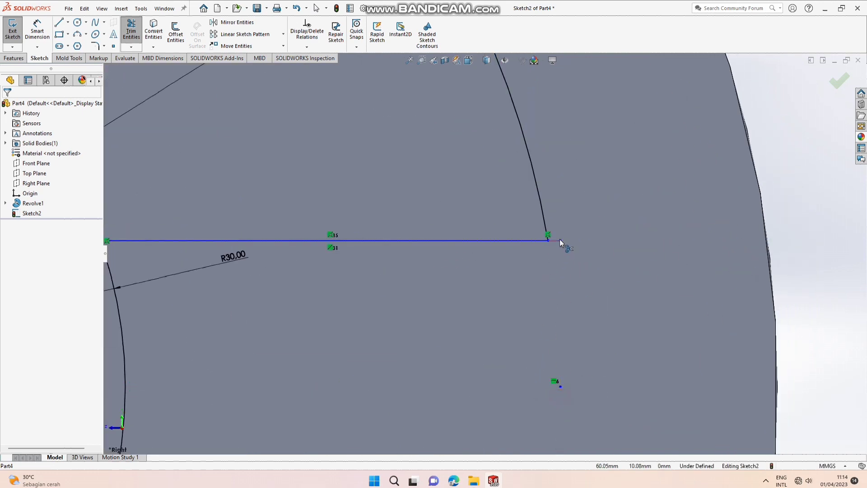
pyautogui.scroll(4, 559, 270)
pyautogui.scroll(-5, 537, 261)
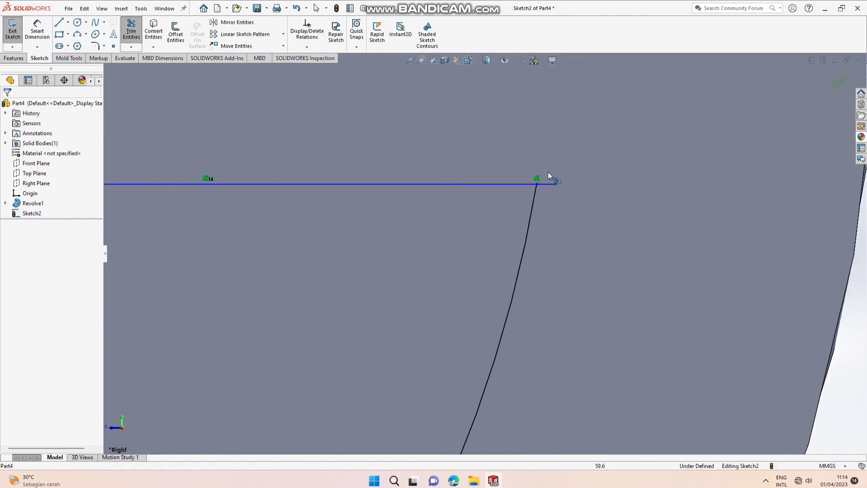
pyautogui.scroll(5, 553, 186)
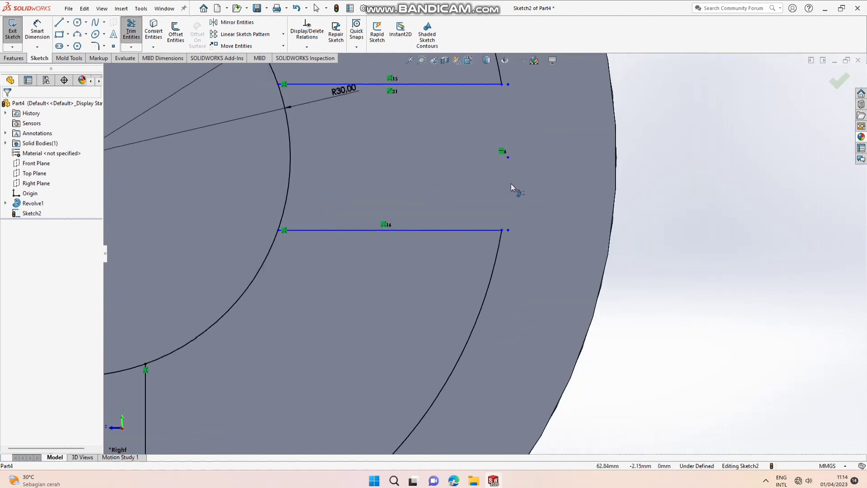
pyautogui.click(289, 180)
pyautogui.scroll(6, 369, 206)
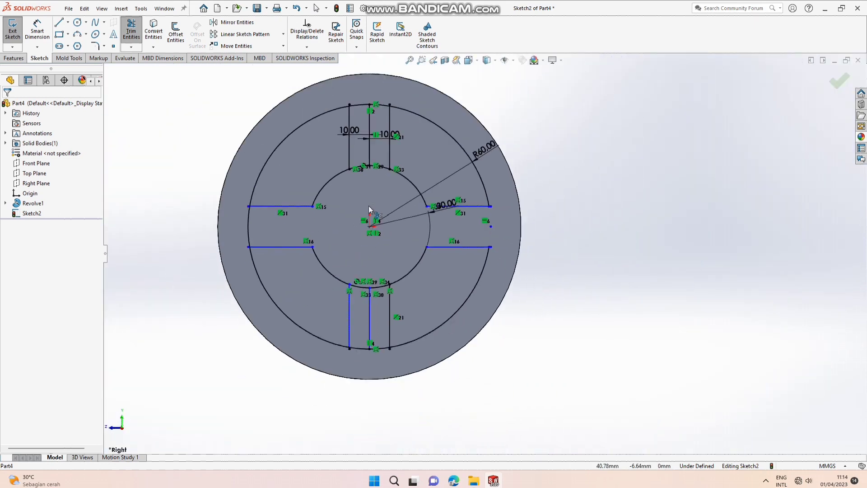
# Trim the outer arc between the left-hand horizontal lines, and the arcs and centre line between the lower vertical lines
pyautogui.scroll(-3, 248, 231)
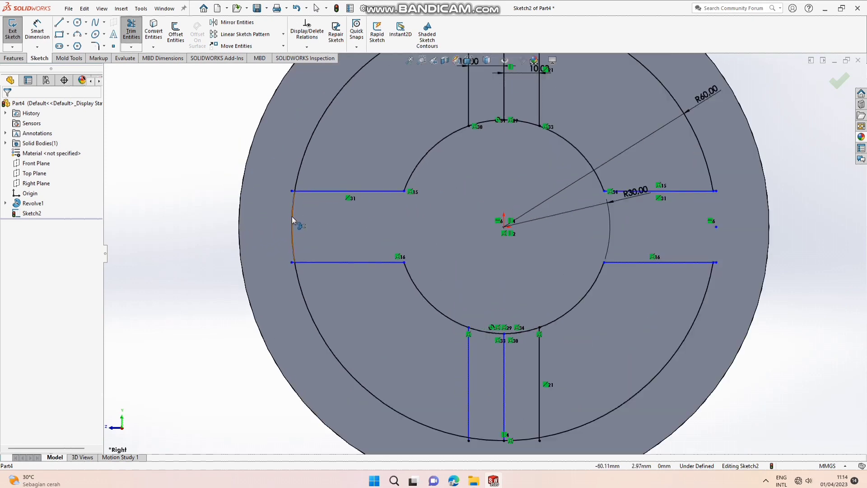
pyautogui.click(292, 216)
pyautogui.scroll(5, 432, 315)
pyautogui.scroll(-9, 500, 304)
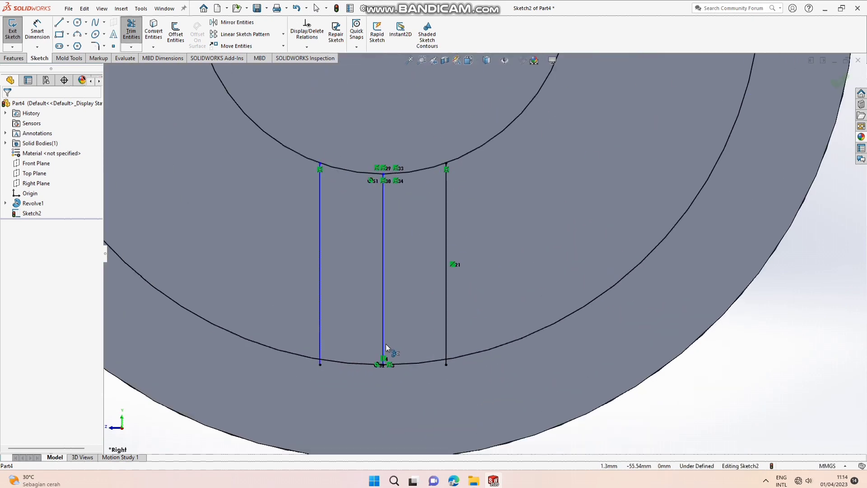
pyautogui.click(353, 363)
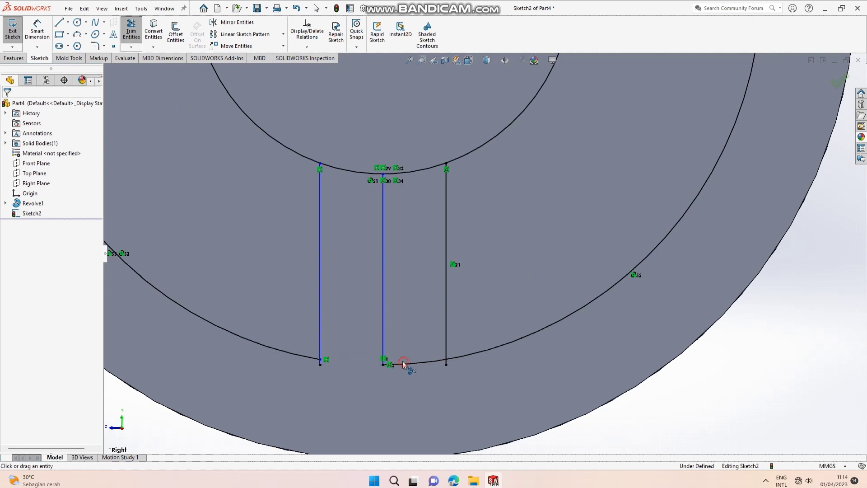
pyautogui.click(406, 363)
pyautogui.click(384, 324)
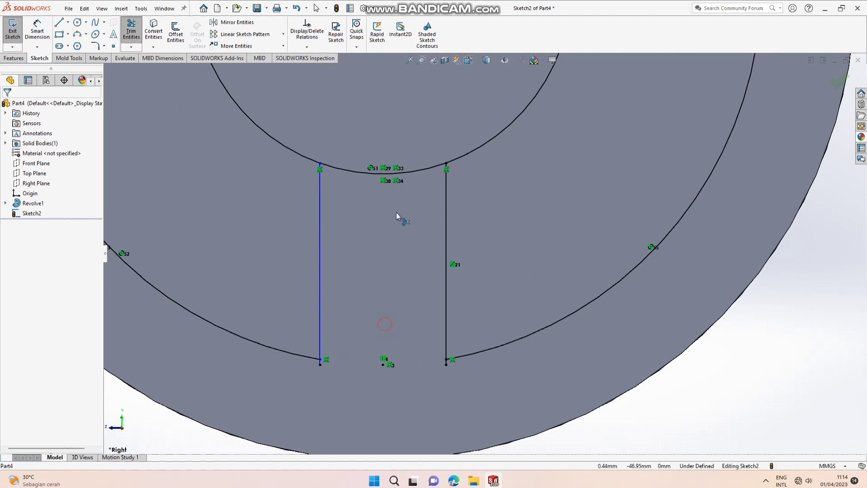
pyautogui.click(427, 171)
# Trim the outer arc, the centre line and the inner arc between the upper pair of vertical lines
pyautogui.scroll(6, 413, 177)
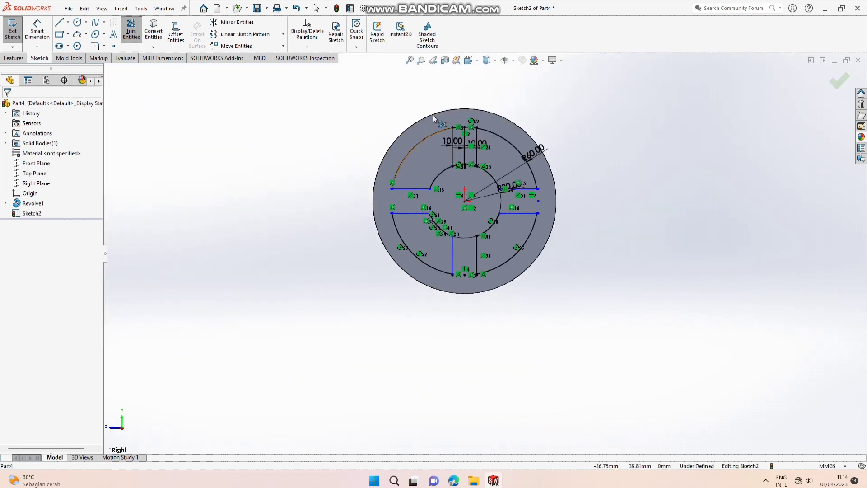
pyautogui.scroll(-5, 467, 150)
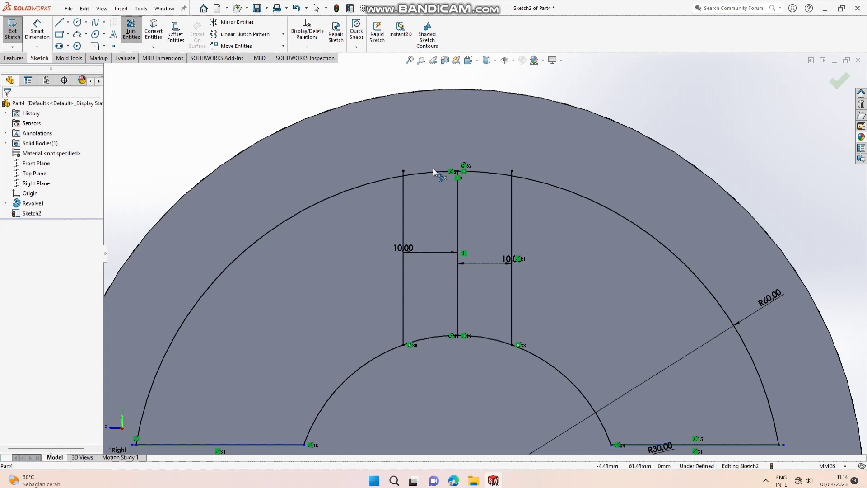
pyautogui.click(481, 172)
pyautogui.click(458, 205)
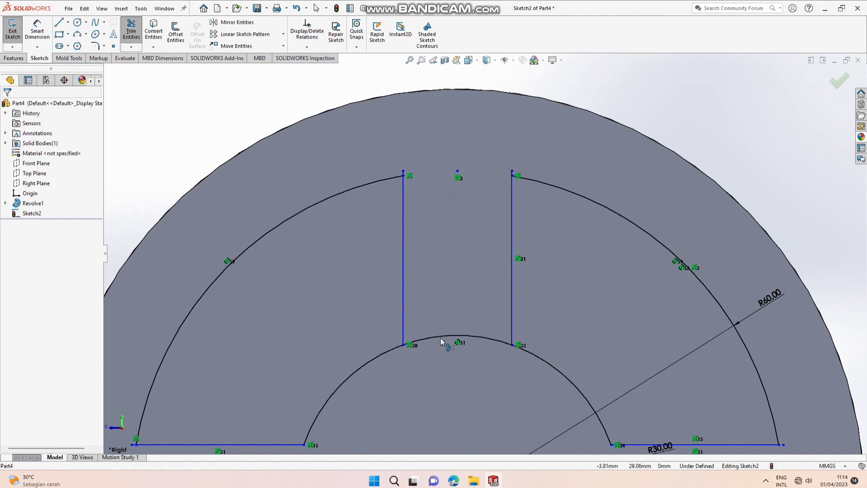
# Trim the short ends of the upper vertical lines that stick out past the outer arcs
pyautogui.scroll(6, 447, 338)
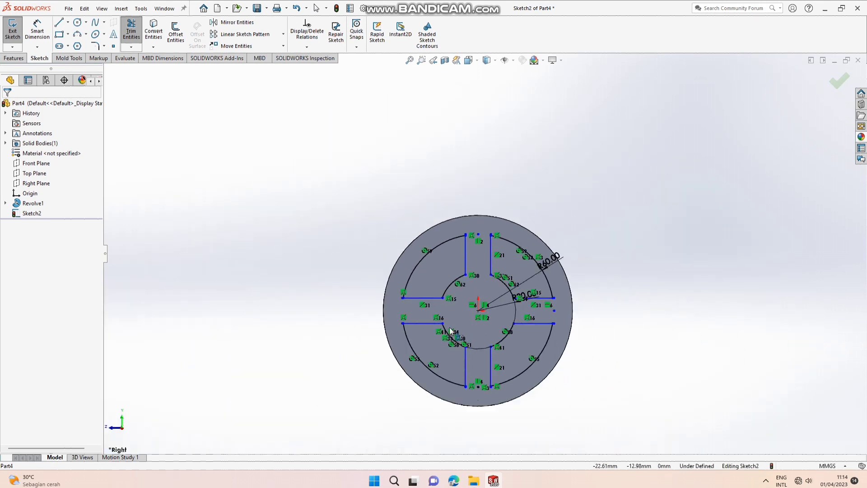
pyautogui.scroll(-8, 488, 116)
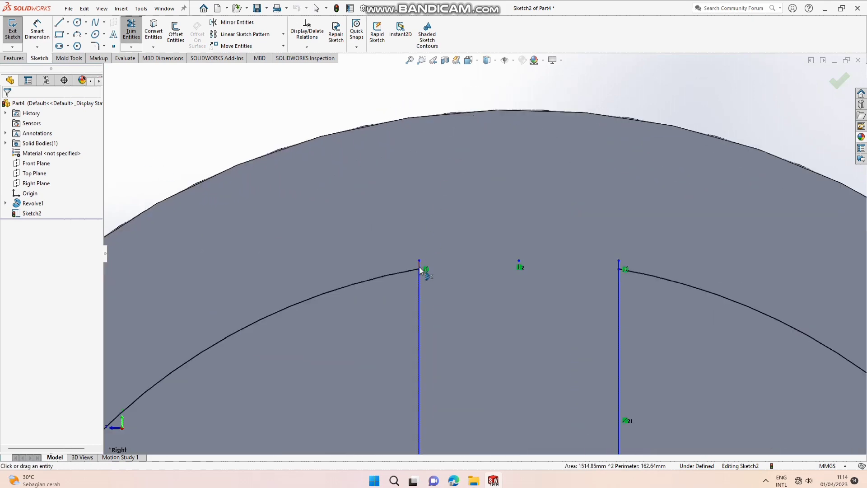
pyautogui.click(419, 267)
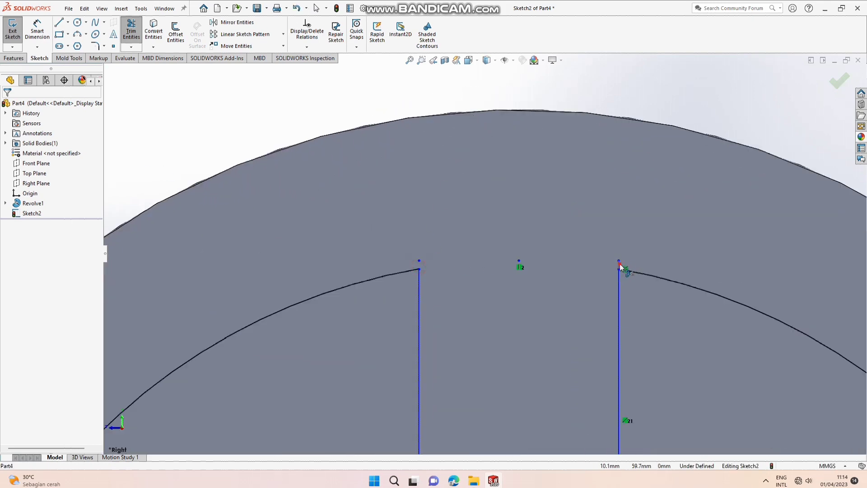
pyautogui.click(619, 265)
# Trim the overhanging ends of the right-hand horizontal lines back to the outer arcs
pyautogui.scroll(5, 545, 245)
pyautogui.scroll(-4, 519, 309)
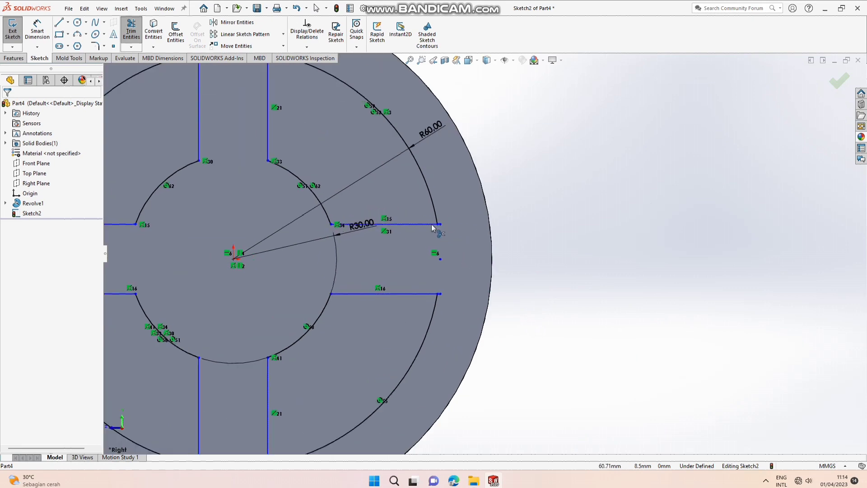
pyautogui.scroll(-5, 431, 225)
pyautogui.scroll(3, 483, 240)
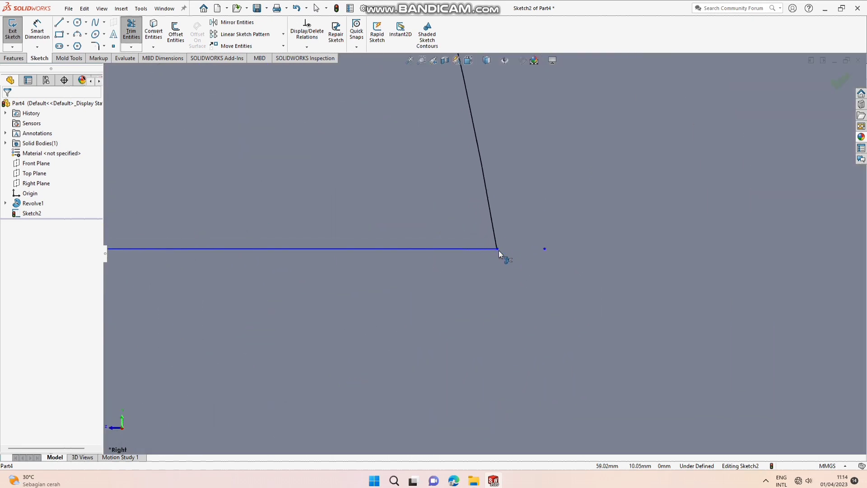
pyautogui.scroll(5, 467, 315)
# Trim the overhanging ends of the two lower vertical lines back to the outer arcs
pyautogui.scroll(-4, 441, 295)
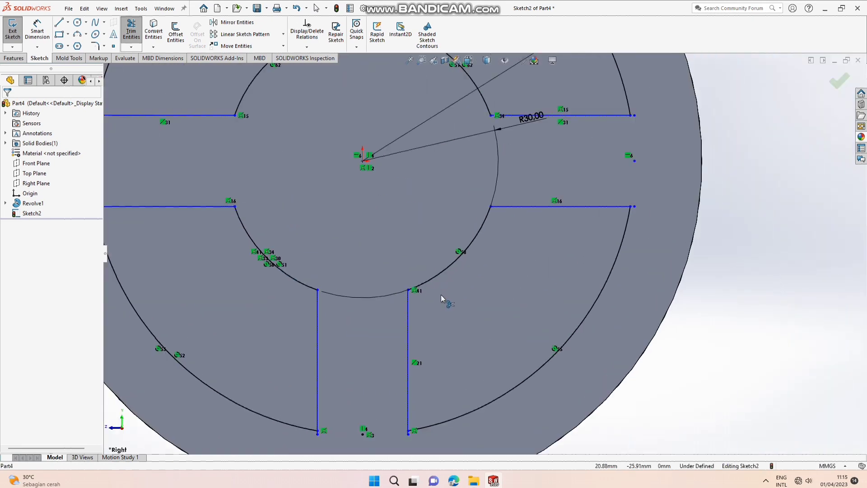
pyautogui.scroll(2, 429, 305)
pyautogui.scroll(-2, 387, 359)
pyautogui.scroll(-3, 451, 315)
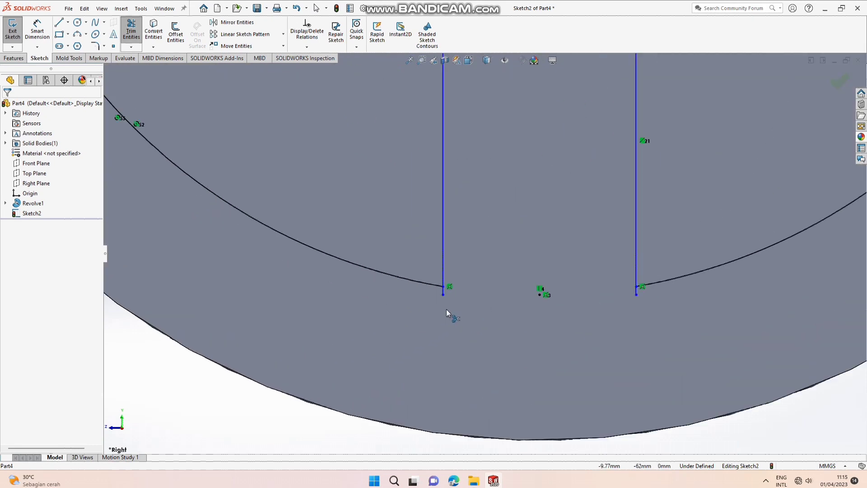
pyautogui.scroll(-3, 464, 201)
pyautogui.scroll(3, 538, 204)
pyautogui.scroll(-5, 613, 239)
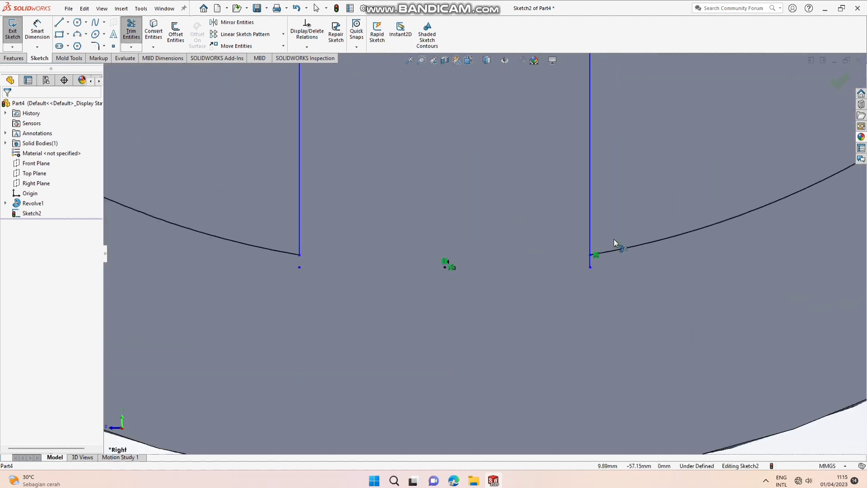
pyautogui.scroll(6, 509, 305)
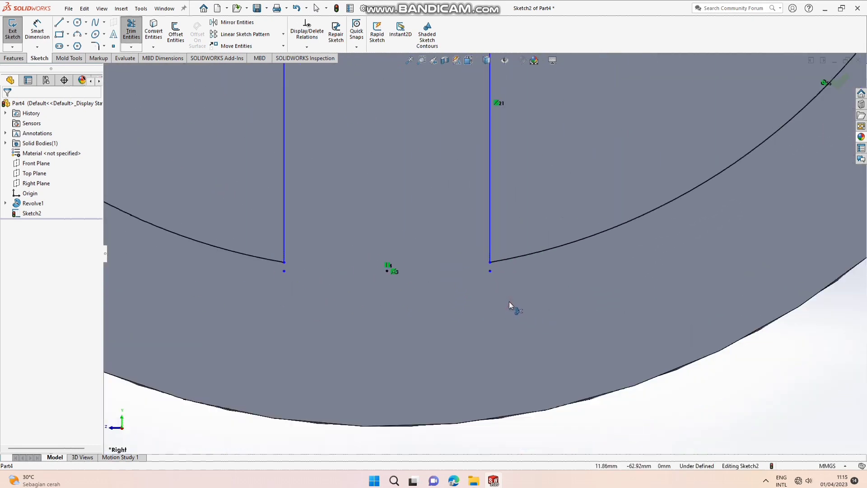
# Trim the overhanging ends of the left-hand horizontal lines back to the outer arcs
pyautogui.scroll(-7, 478, 271)
pyautogui.scroll(-3, 471, 325)
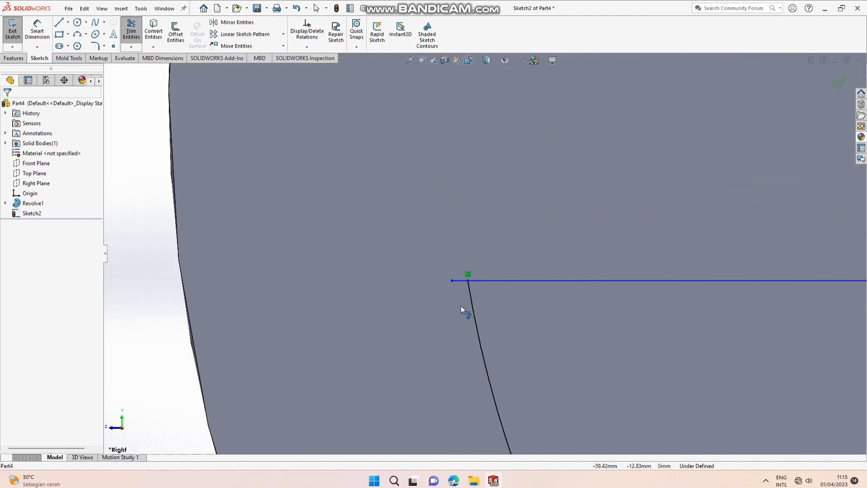
pyautogui.scroll(5, 462, 248)
pyautogui.scroll(-5, 502, 145)
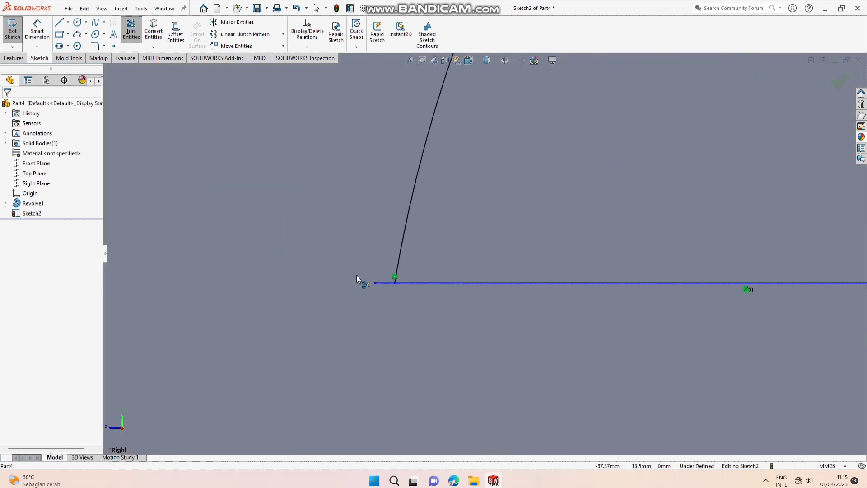
pyautogui.scroll(6, 379, 283)
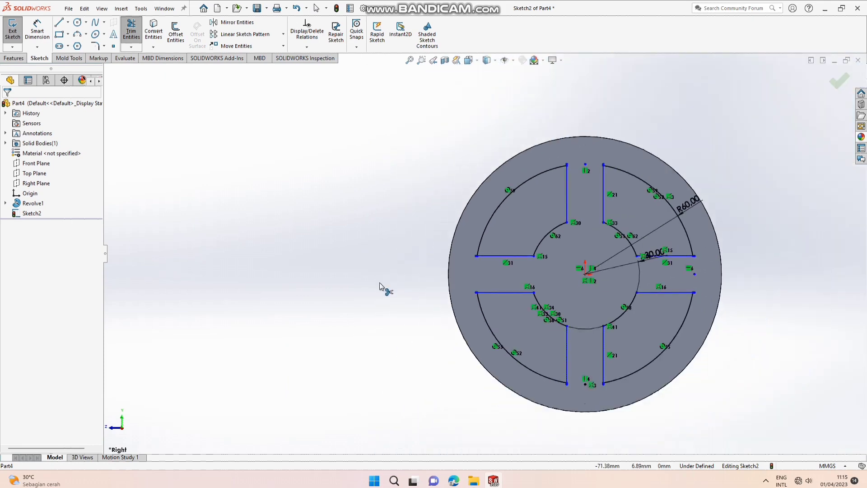
pyautogui.scroll(-5, 575, 176)
pyautogui.scroll(-3, 767, 293)
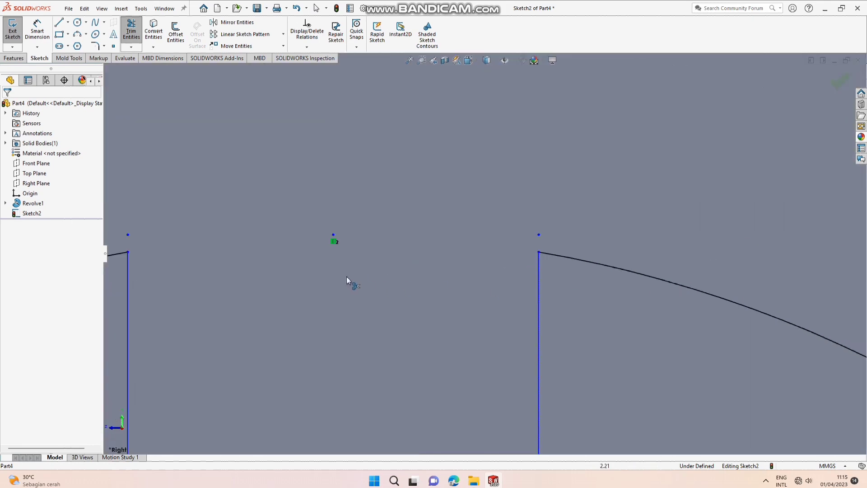
pyautogui.scroll(8, 262, 264)
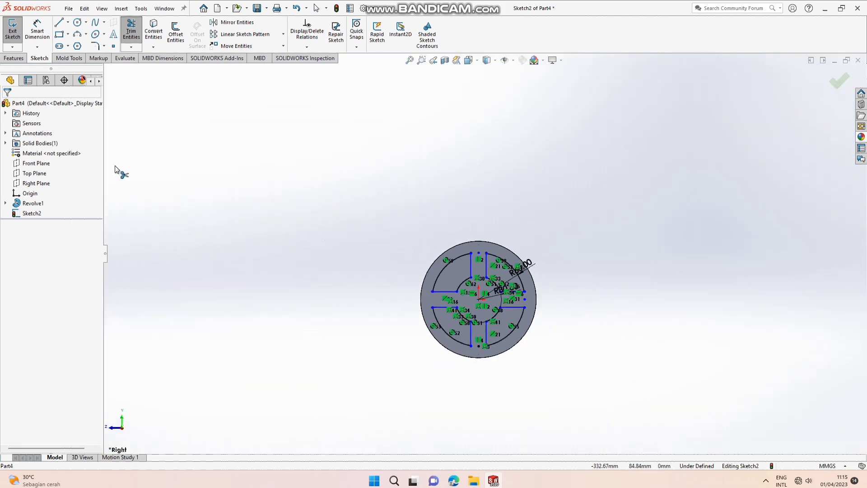
# Cut-extrude the four closed sector profiles through the disc with a blind depth of 10 mm
pyautogui.click(14, 58)
pyautogui.click(134, 34)
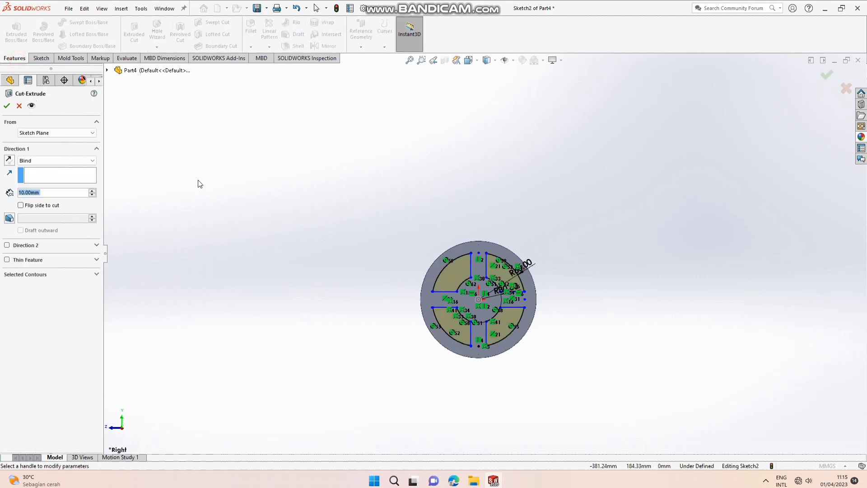
pyautogui.moveTo(272, 224); pyautogui.dragTo(310, 237, button='middle')
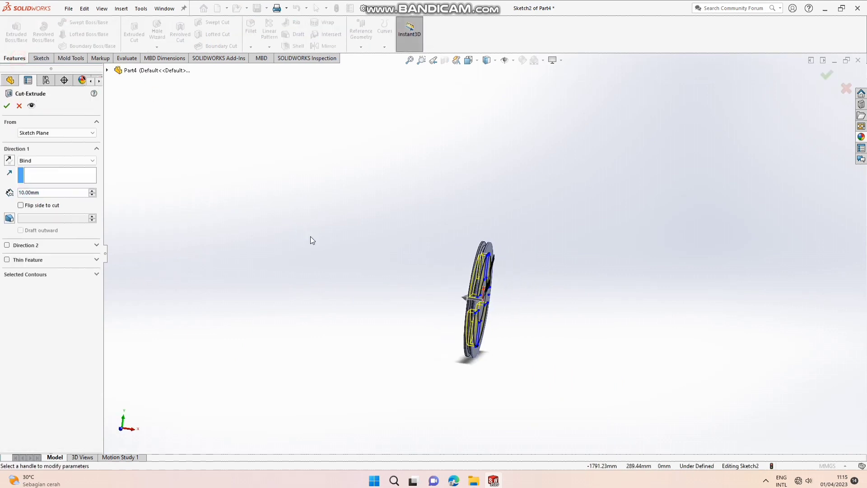
pyautogui.click(7, 106)
# Start a sketch on the wheel's flat face and draw a circle centred on the origin with an 18 mm radius
pyautogui.rightClick(481, 305)
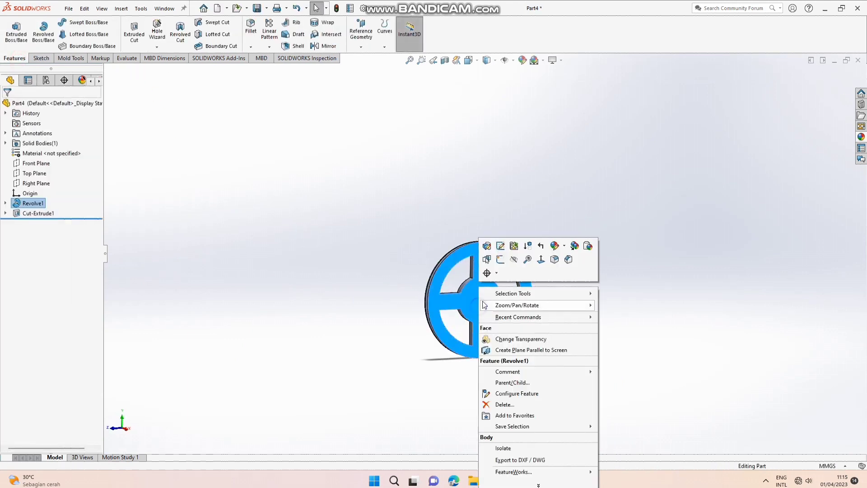
pyautogui.click(499, 259)
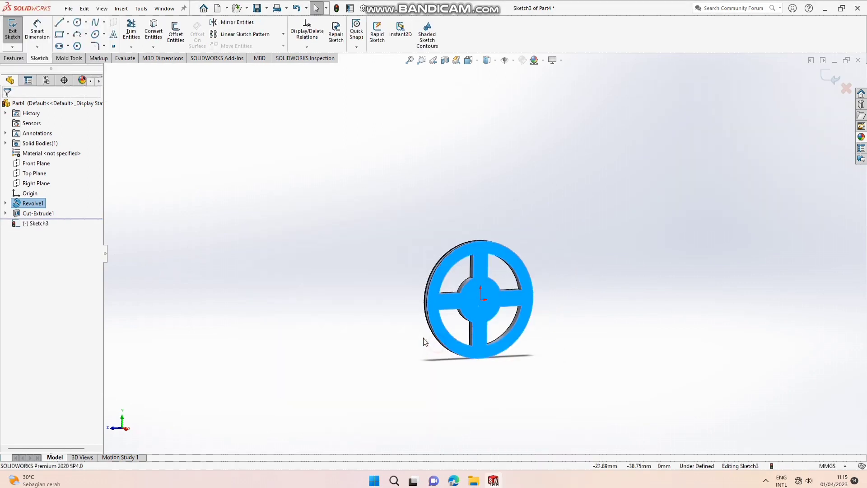
pyautogui.click(77, 22)
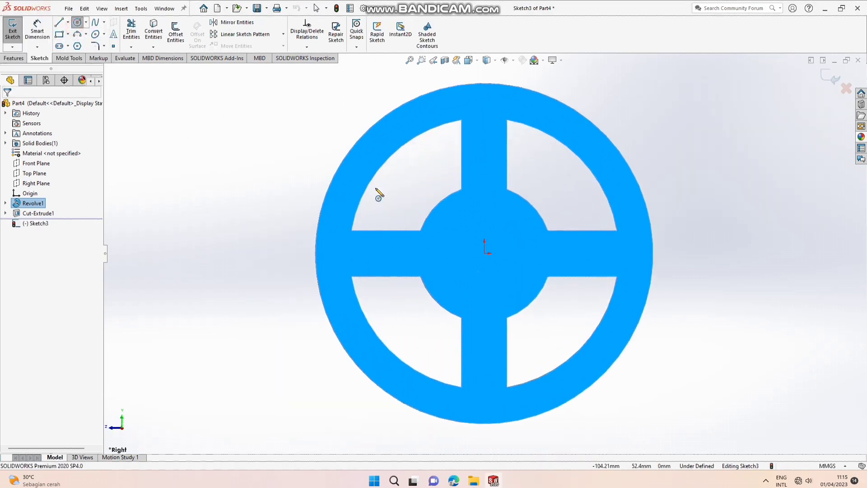
pyautogui.click(484, 253)
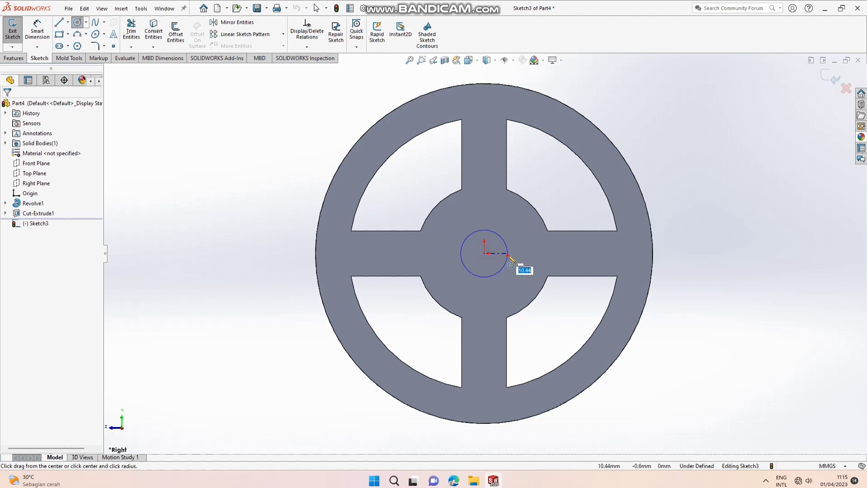
pyautogui.click(532, 270)
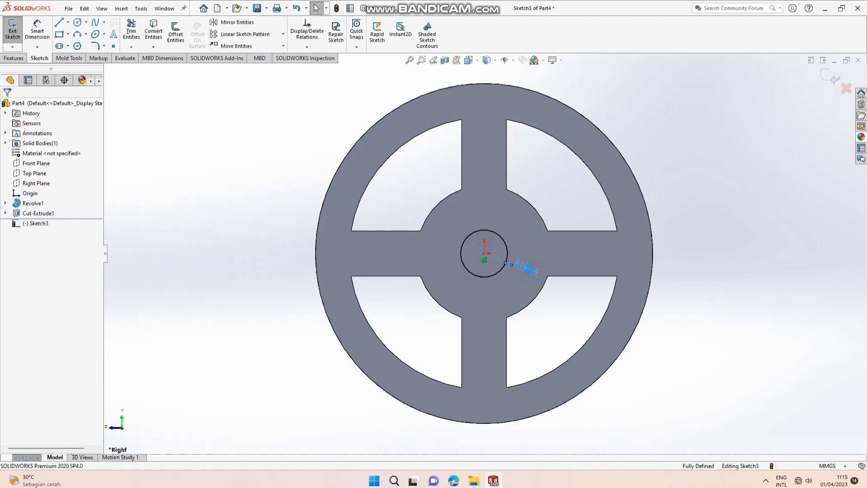
pyautogui.write('18')
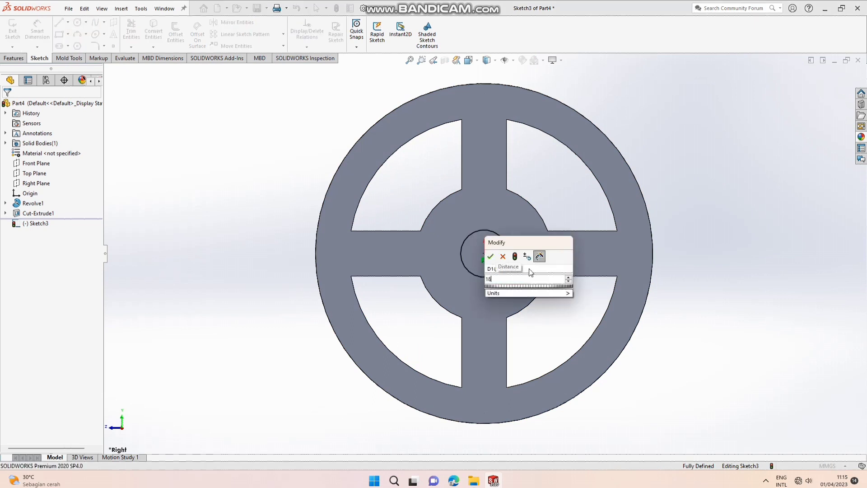
pyautogui.press('Return')
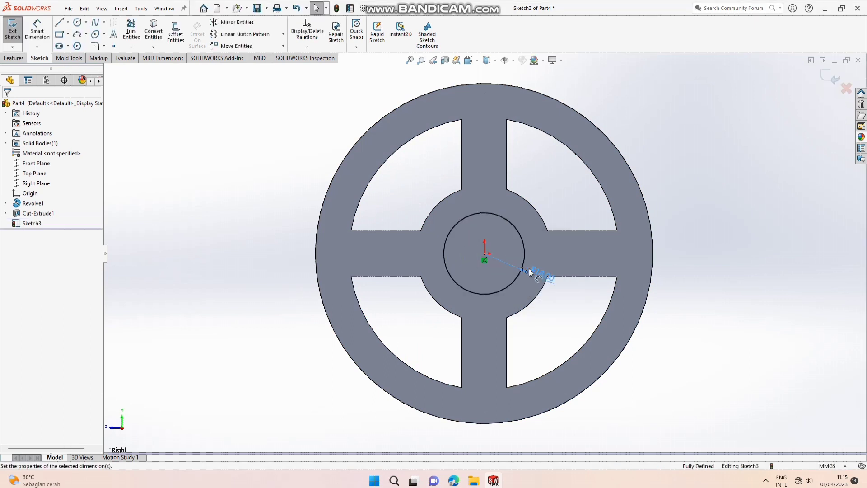
# Draw a vertical line across the hub circle from edge to edge, about 12 mm left of the origin
pyautogui.click(59, 22)
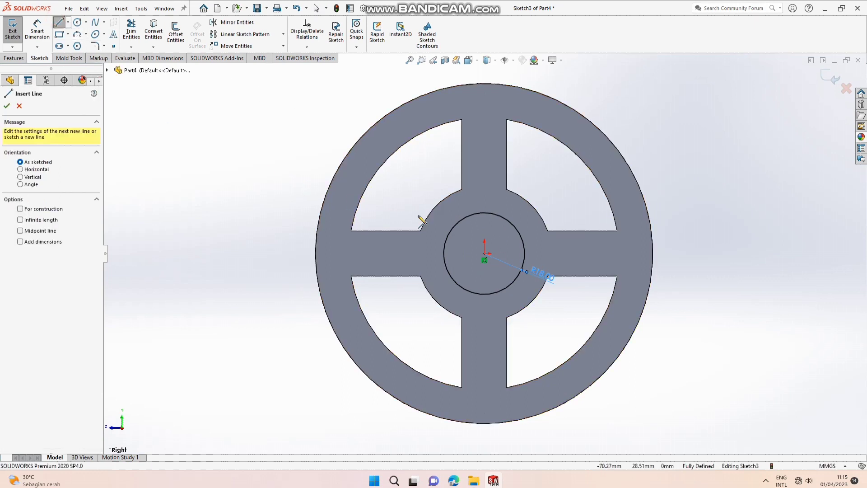
pyautogui.click(456, 224)
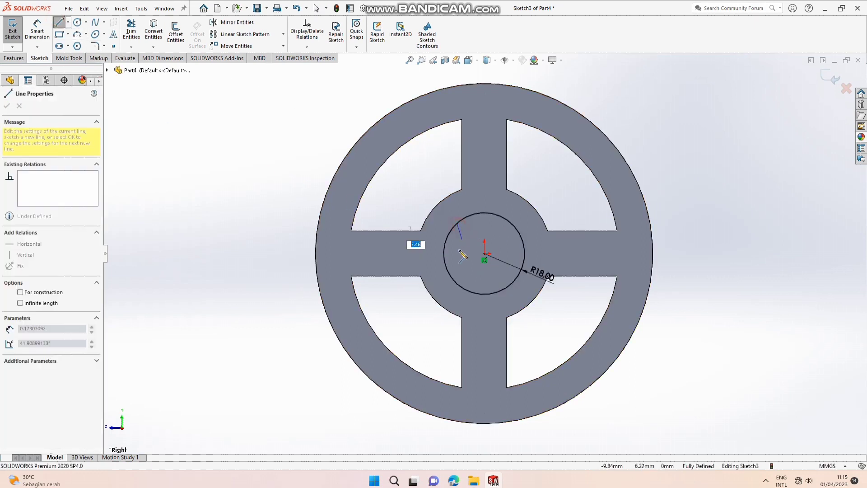
pyautogui.click(457, 284)
# Dimension the vertical line in the hub circle at 7 mm from the origin
pyautogui.click(37, 27)
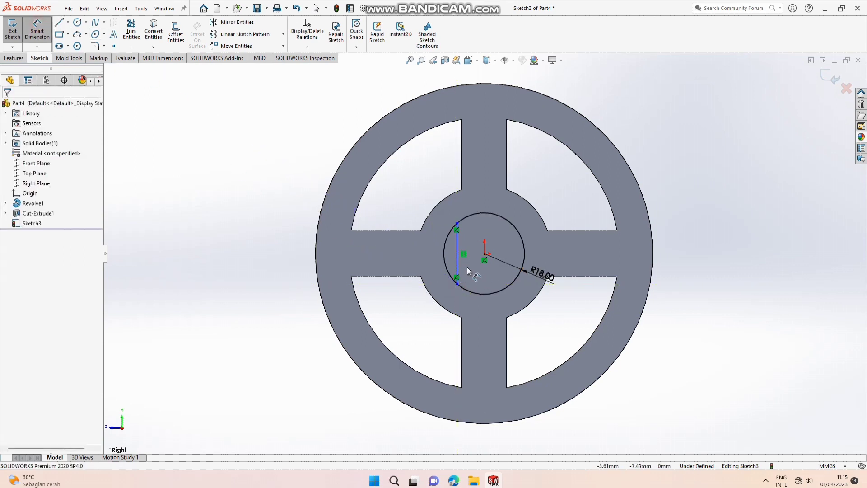
pyautogui.click(457, 264)
pyautogui.click(485, 253)
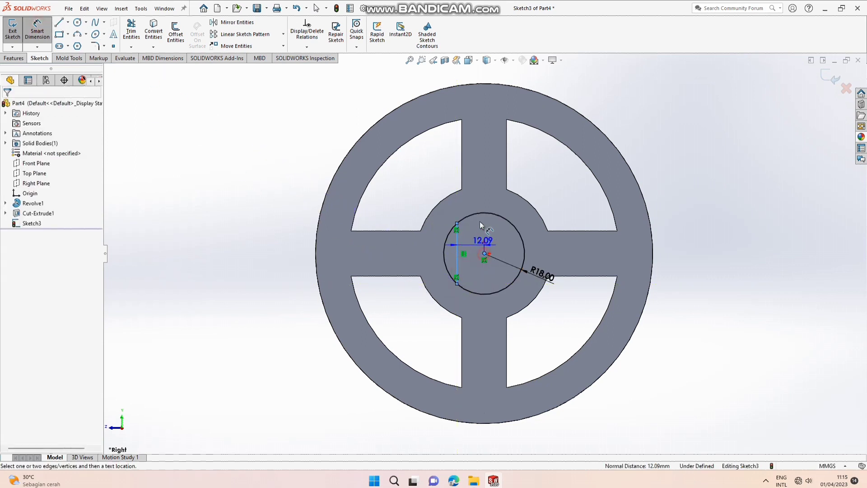
pyautogui.click(479, 198)
pyautogui.write('7')
pyautogui.press('Return')
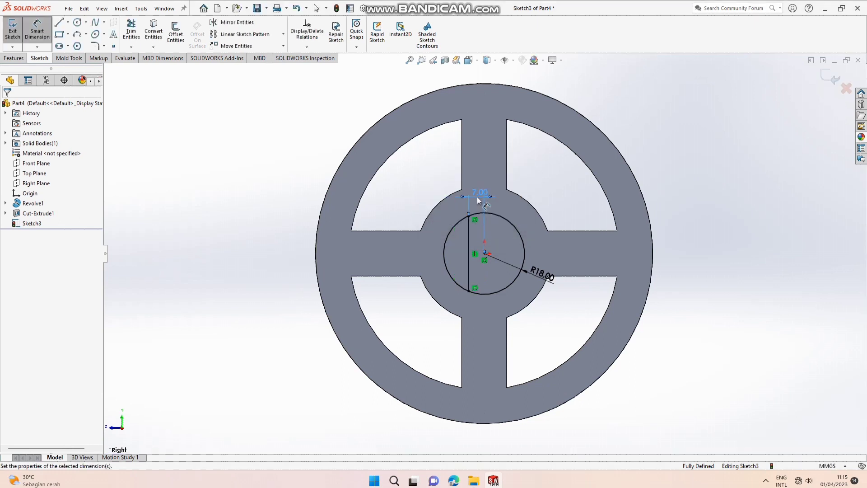
# Set the hub circle's radius to 9 mm
pyautogui.press('Escape')
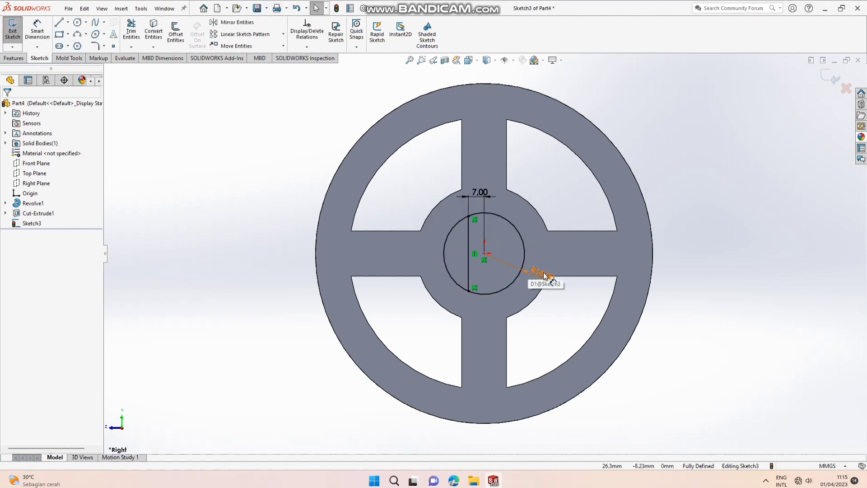
pyautogui.doubleClick(542, 274)
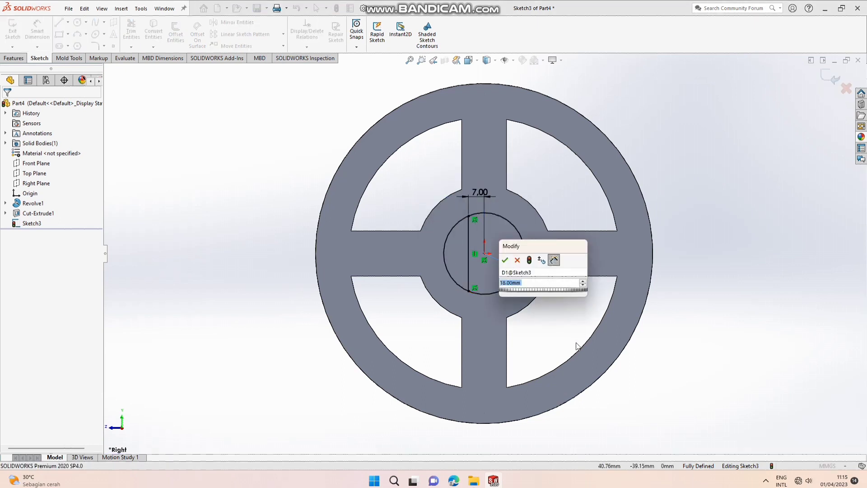
pyautogui.write('9')
pyautogui.press('Return')
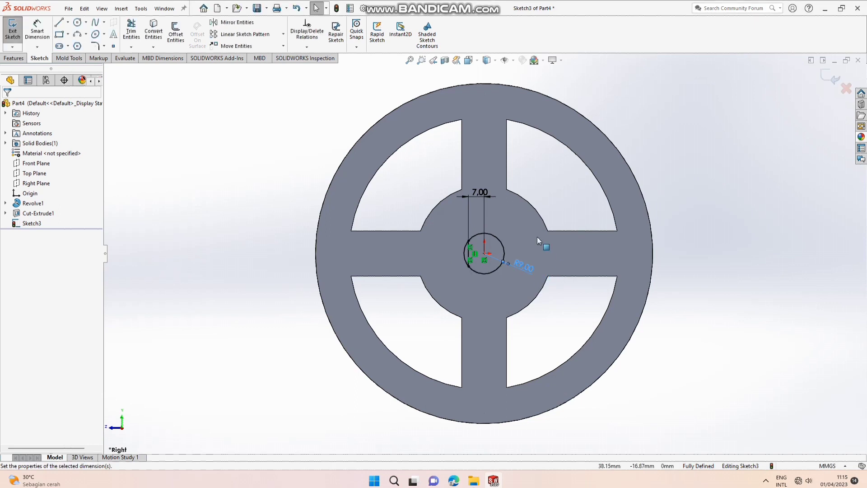
# Trim away the small arc of the hub circle outside the vertical line to leave a closed D-shaped profile
pyautogui.click(131, 32)
pyautogui.scroll(5, 469, 231)
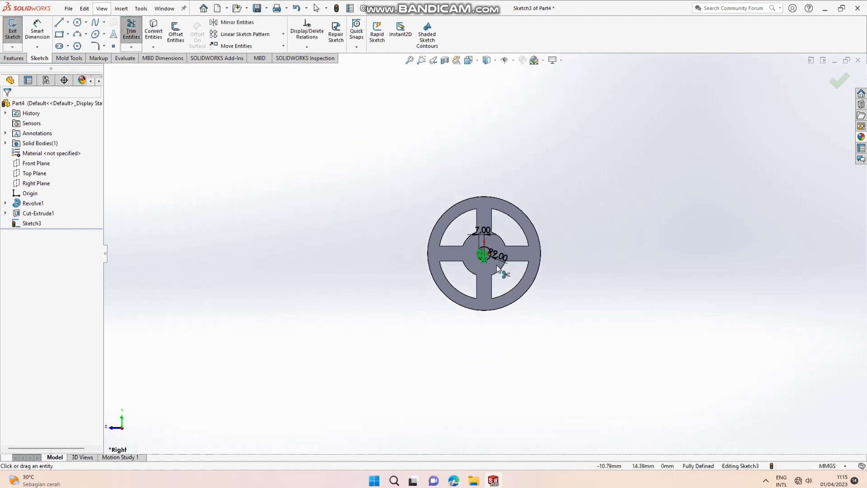
pyautogui.scroll(-3, 488, 253)
pyautogui.scroll(-4, 478, 247)
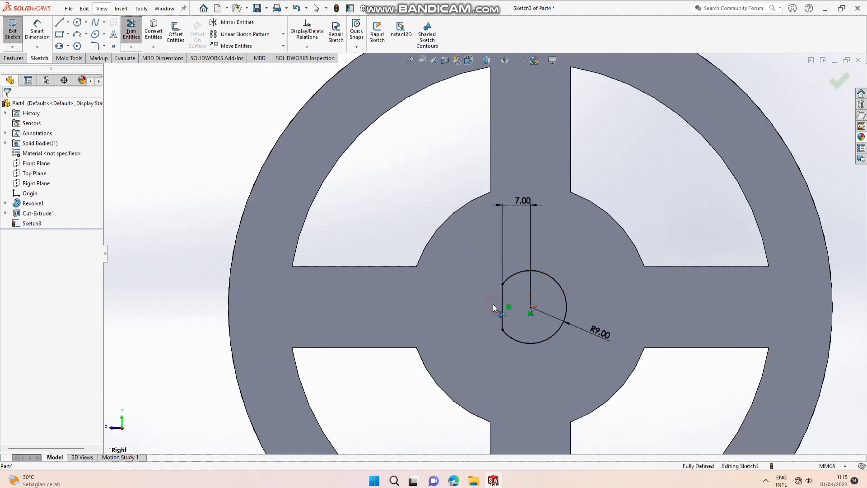
# Cut-extrude the D-shaped hub profile through the wheel with a blind depth of 10 mm
pyautogui.scroll(3, 492, 304)
pyautogui.click(14, 58)
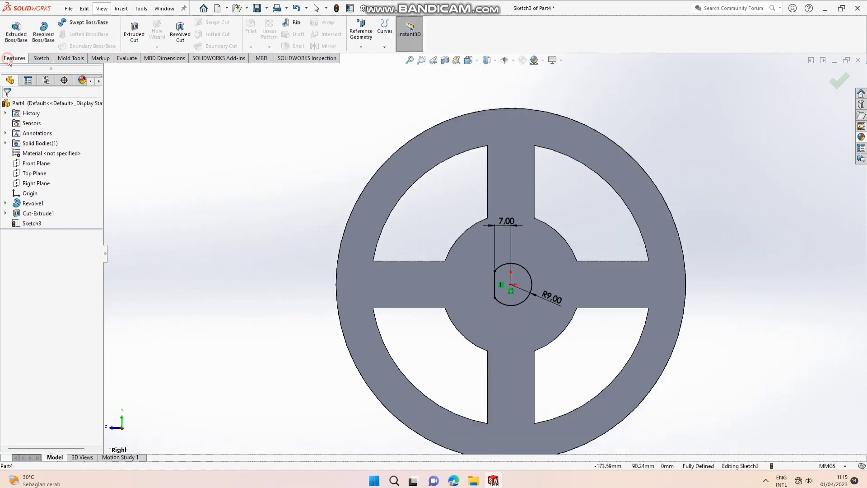
pyautogui.click(124, 38)
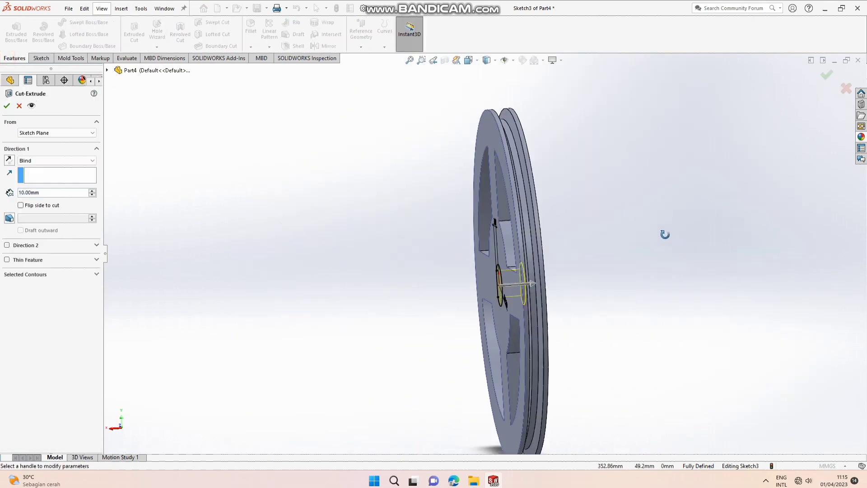
pyautogui.click(6, 106)
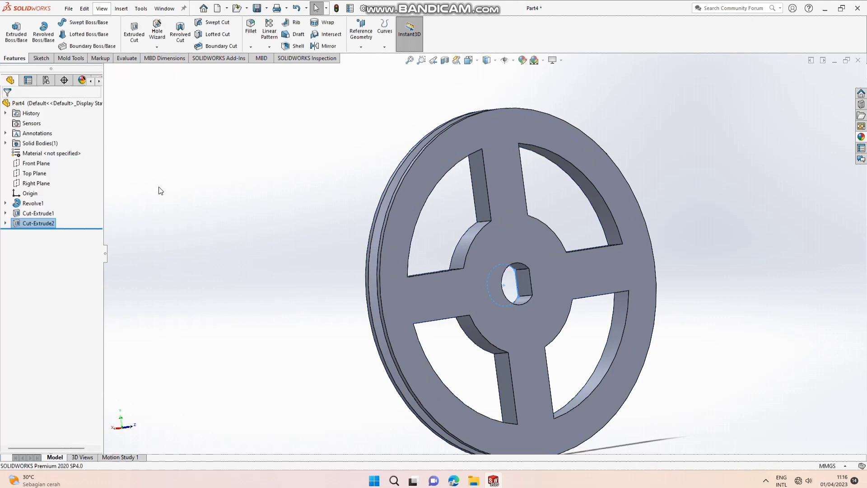
pyautogui.click(298, 186)
# Apply a neutral grey appearance to the whole wheel
pyautogui.scroll(4, 318, 187)
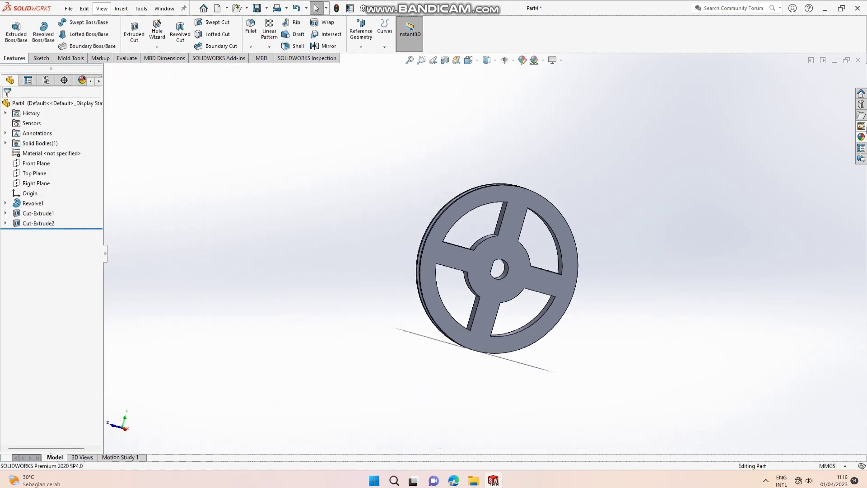
pyautogui.click(861, 138)
pyautogui.moveTo(771, 246); pyautogui.dragTo(512, 250)
pyautogui.click(529, 250)
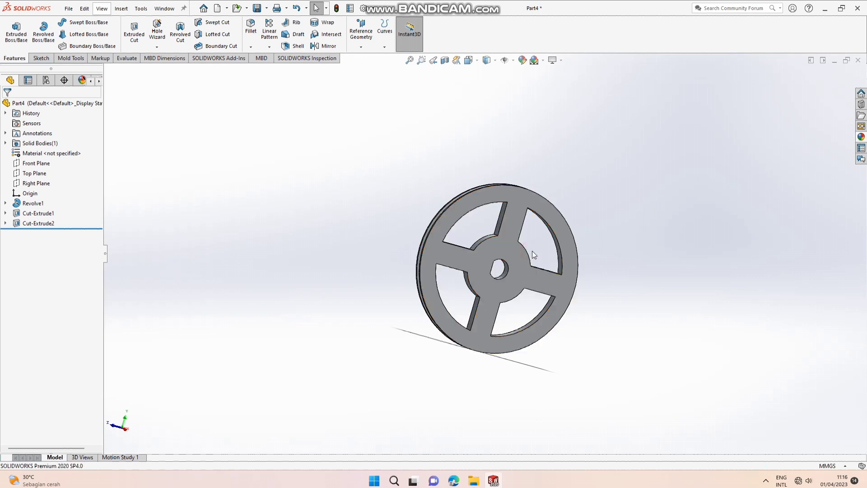